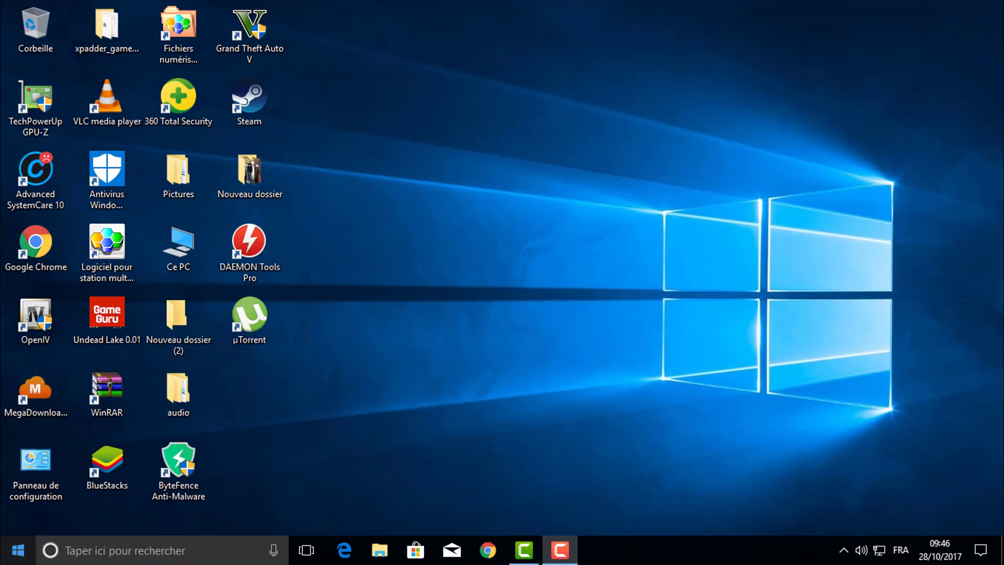
Step: Open the Windows Exécuter (Run) dialog
{"action": "right_click", "coordinate": [18, 558]}
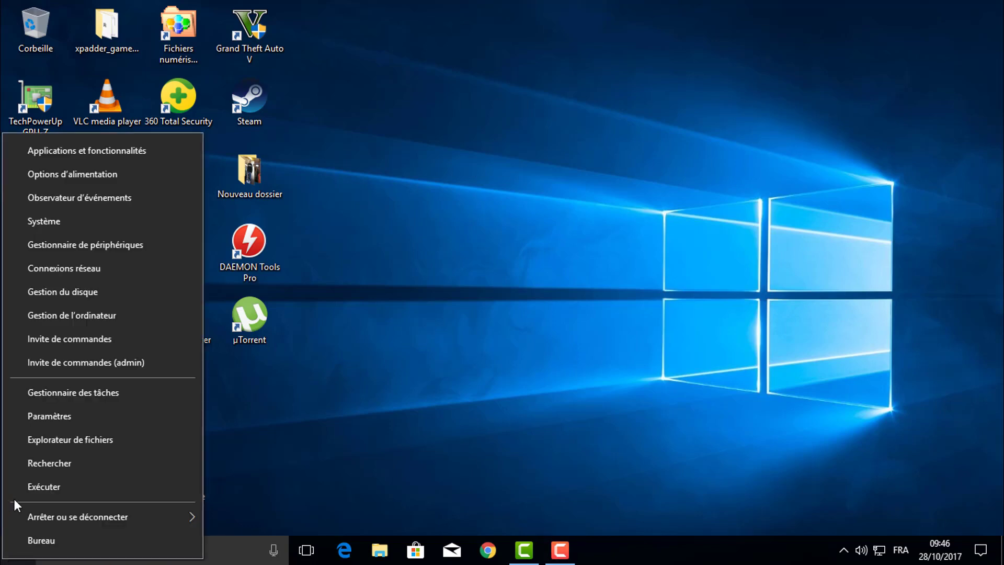
{"action": "left_click", "coordinate": [47, 487]}
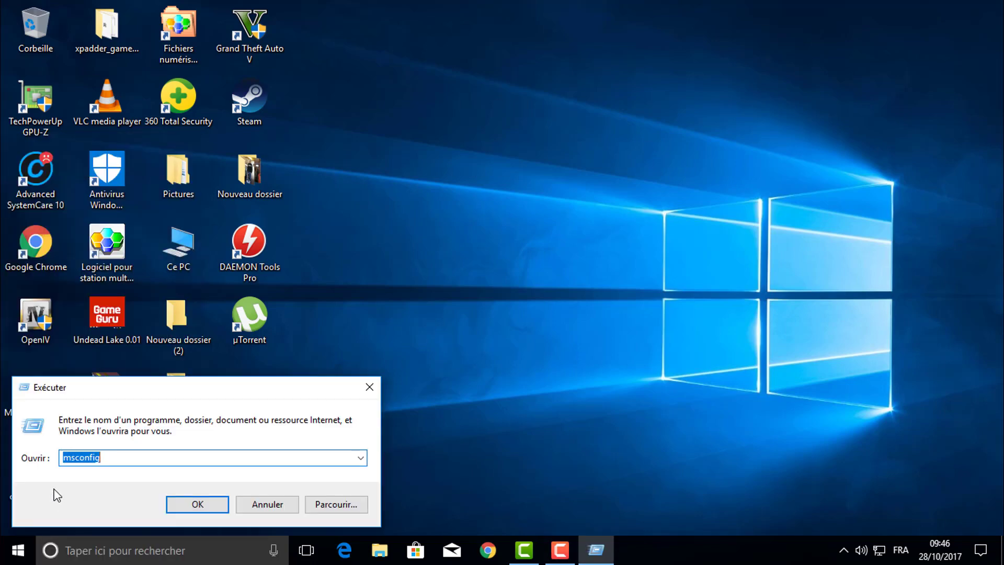
{"action": "left_click", "coordinate": [117, 461]}
{"action": "key", "text": "Return"}
Step: Search Windows for "exe" to find the Exécuter app, and dismiss the results
{"action": "key", "text": "super"}
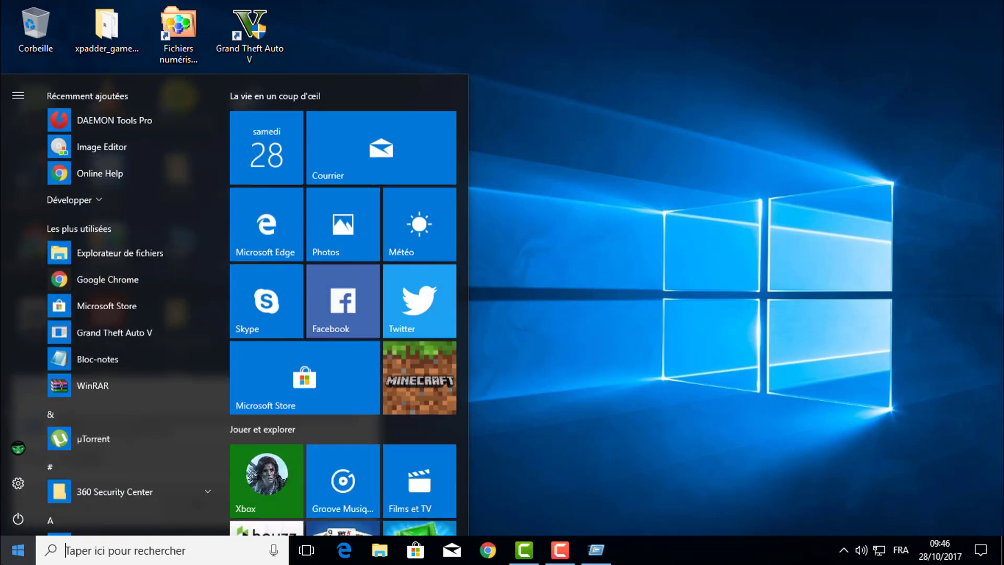
{"action": "type", "text": "e"}
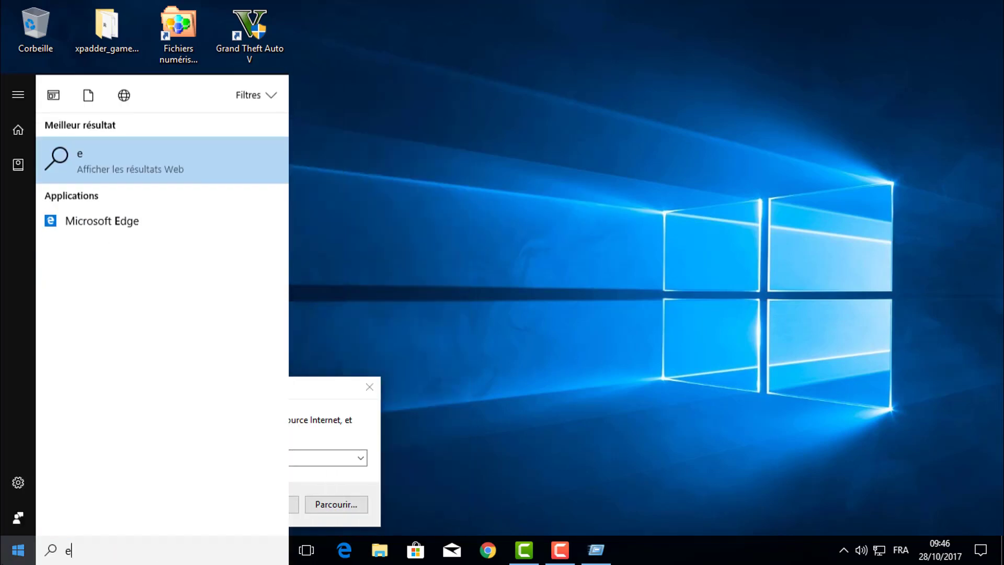
{"action": "type", "text": "xe"}
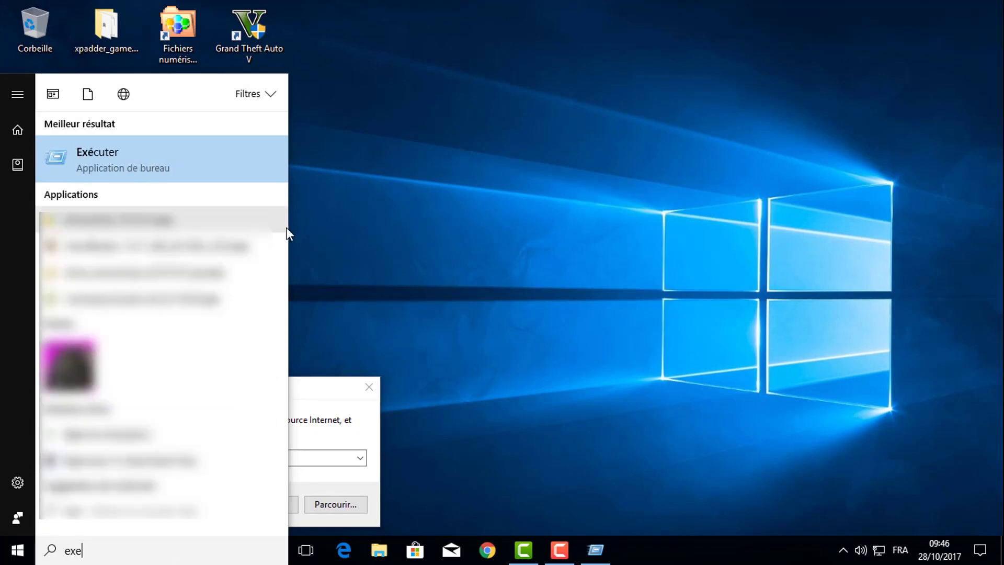
{"action": "left_click", "coordinate": [372, 277]}
Step: Run msconfig from the Exécuter dialog to launch the system configuration tool
{"action": "key", "text": "BackSpace"}
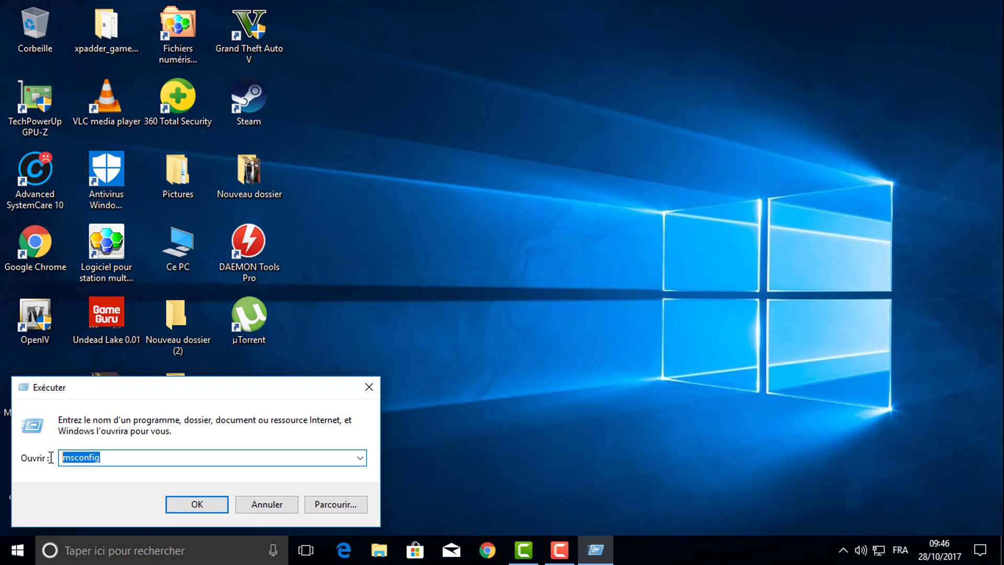
{"action": "key", "text": "BackSpace"}
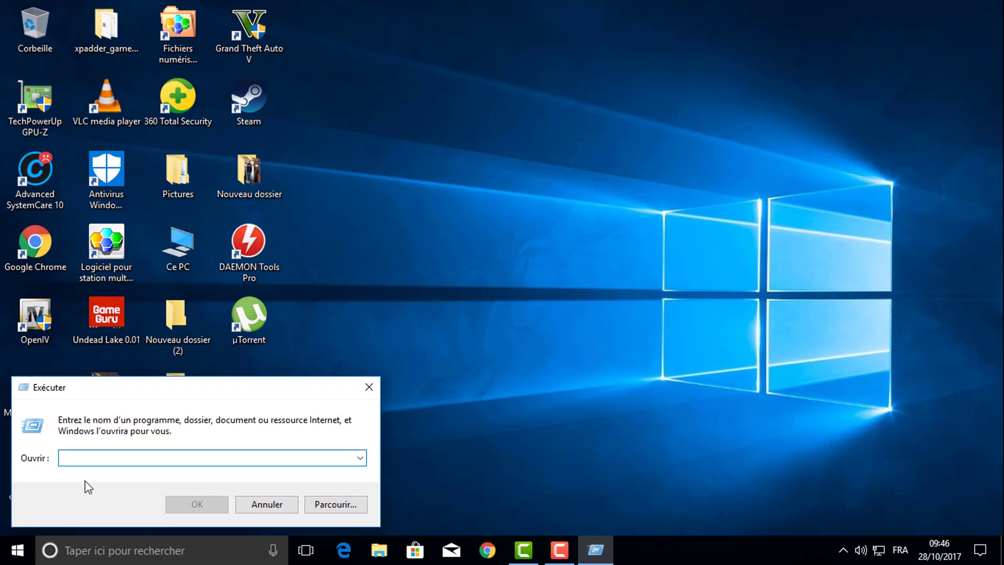
{"action": "type", "text": "m"}
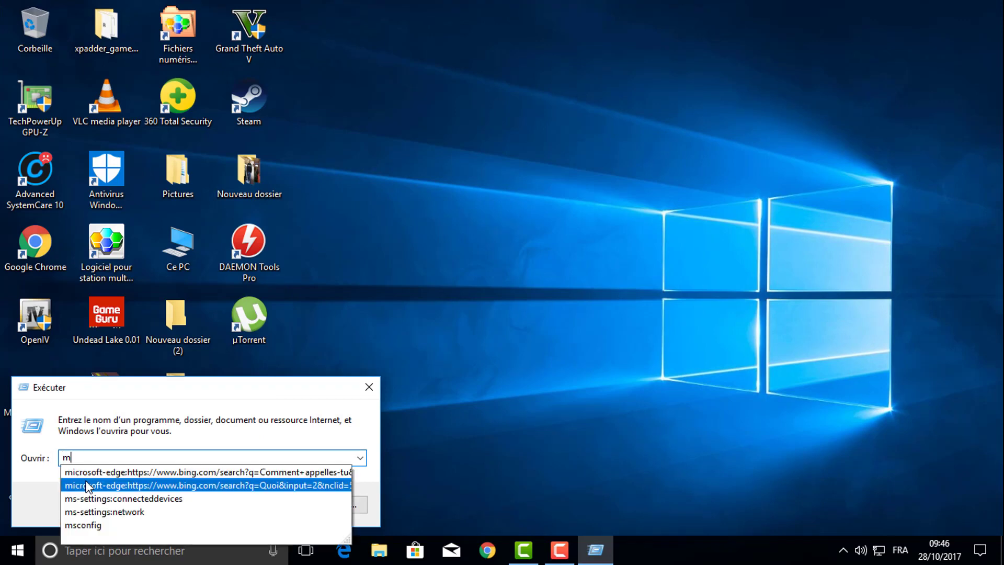
{"action": "type", "text": "sconfig"}
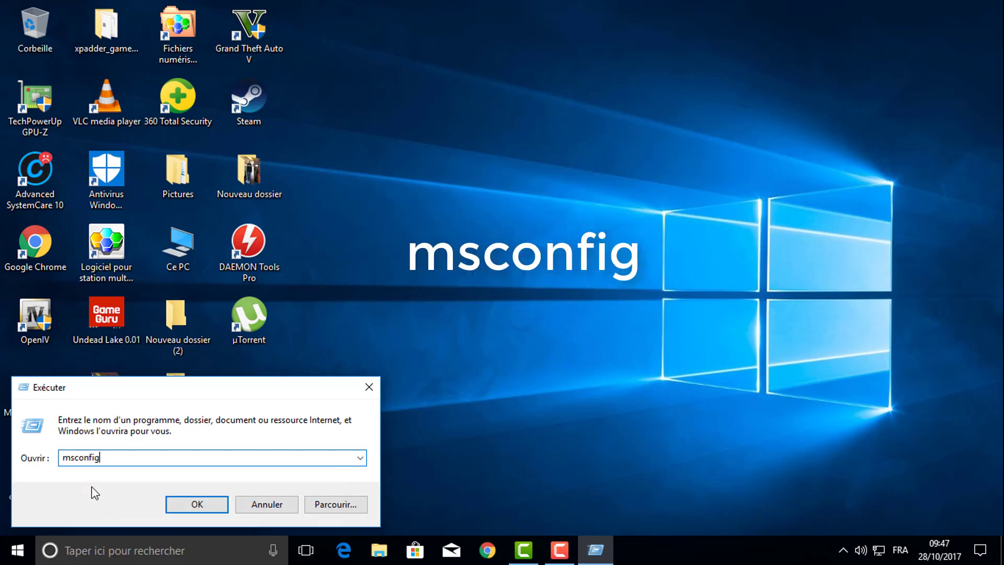
{"action": "left_click", "coordinate": [187, 506]}
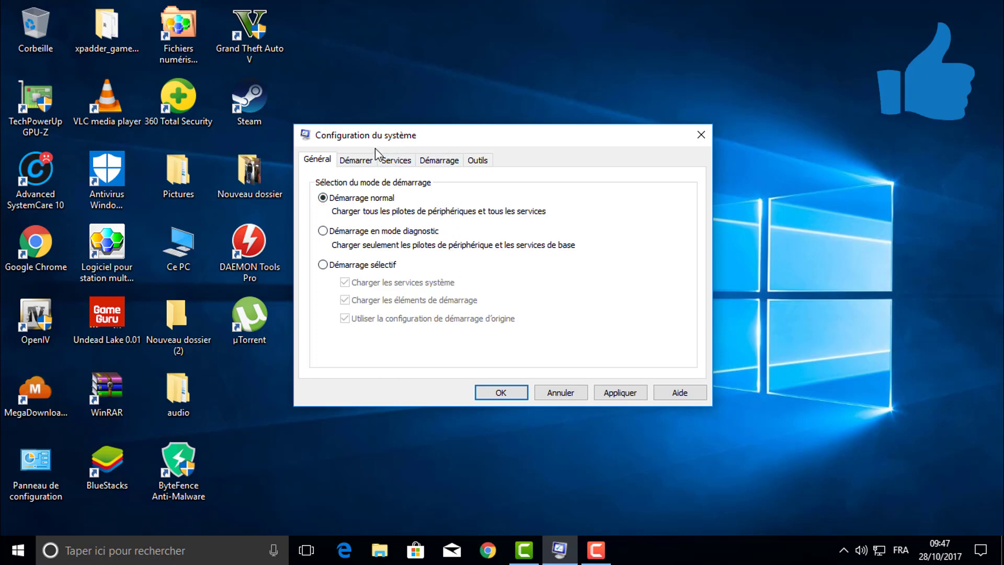
Step: Open the advanced boot options for the Windows 10 entry in the system configuration
{"action": "left_click", "coordinate": [357, 160]}
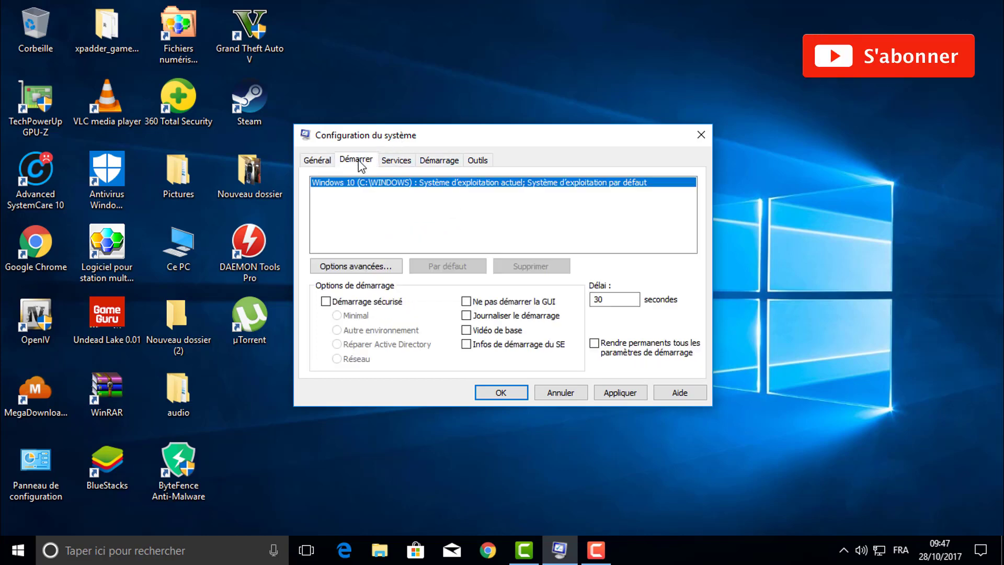
{"action": "left_click", "coordinate": [436, 163]}
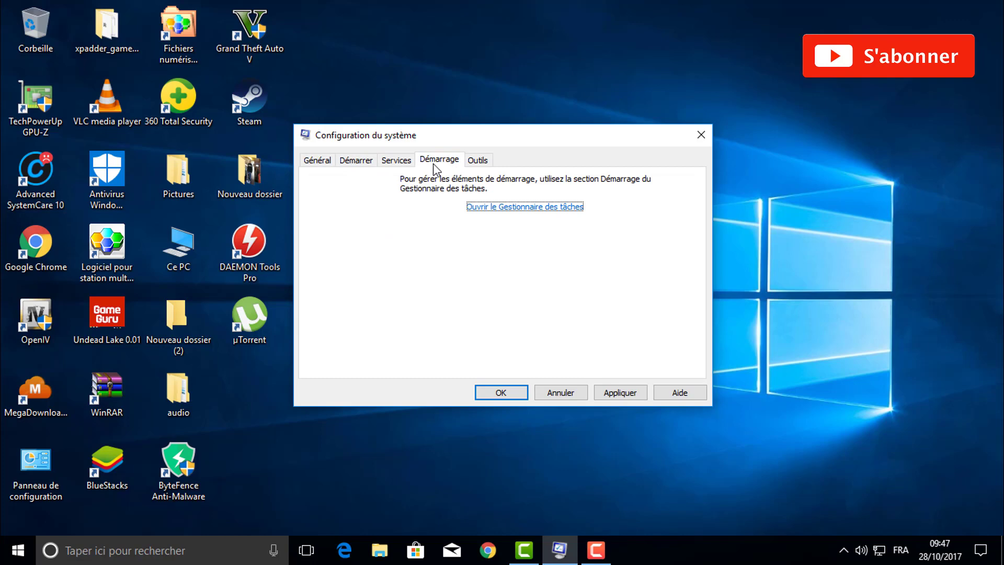
{"action": "left_click", "coordinate": [354, 163]}
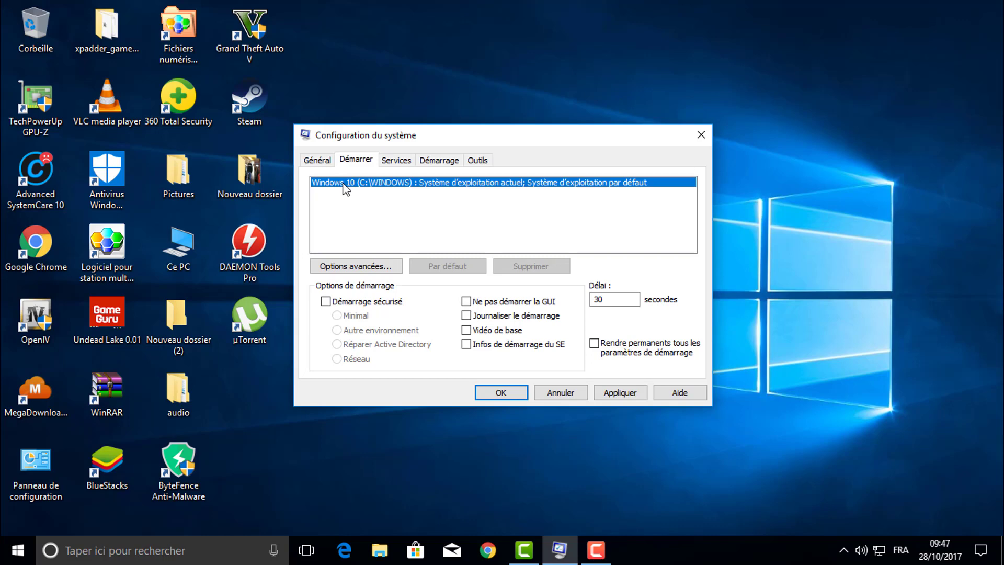
{"action": "left_click", "coordinate": [351, 271]}
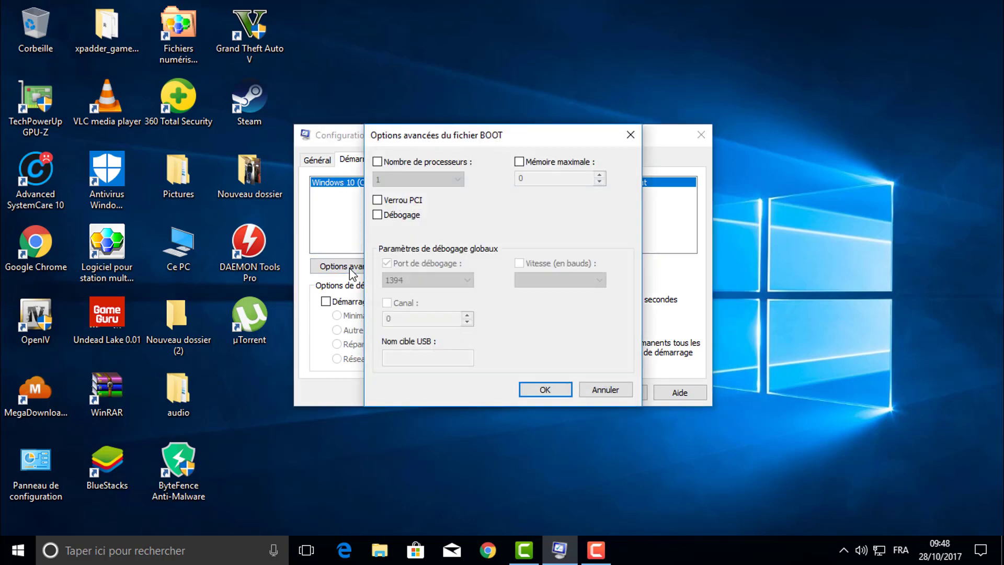
Step: Enable the number-of-processors boot option and set it to 2
{"action": "left_click", "coordinate": [390, 161]}
{"action": "left_click", "coordinate": [398, 177]}
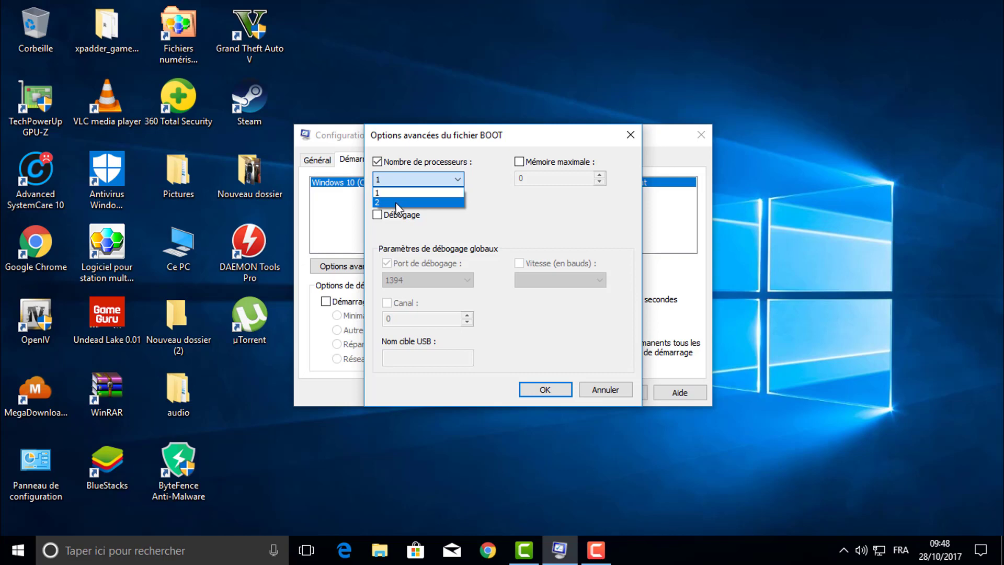
{"action": "left_click", "coordinate": [380, 203]}
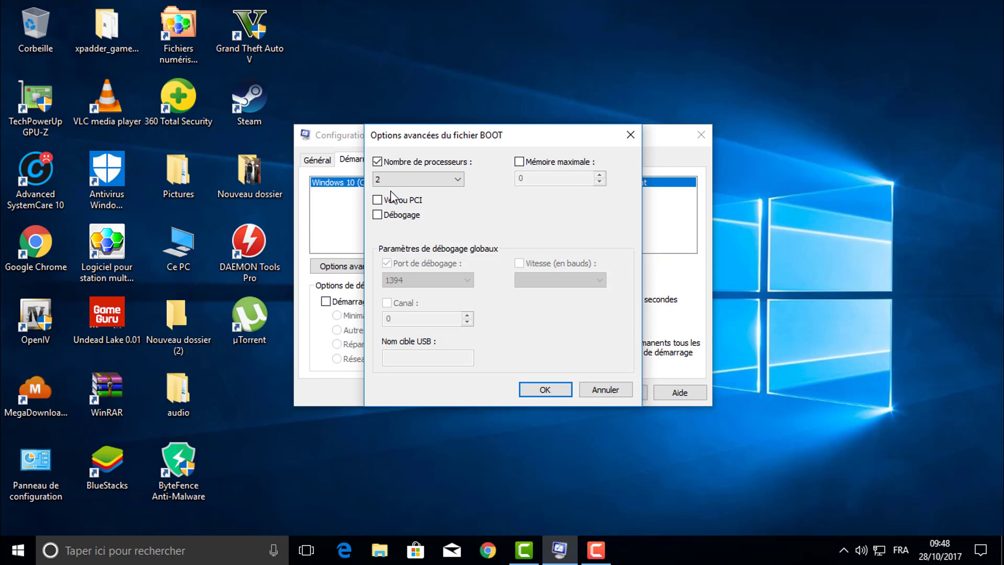
{"action": "left_click", "coordinate": [404, 179]}
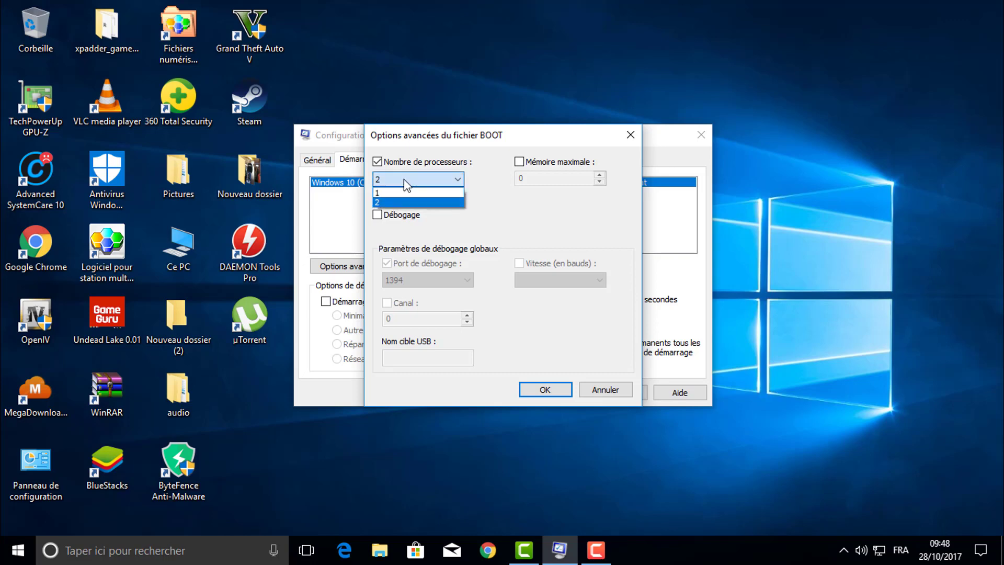
{"action": "left_click", "coordinate": [416, 188]}
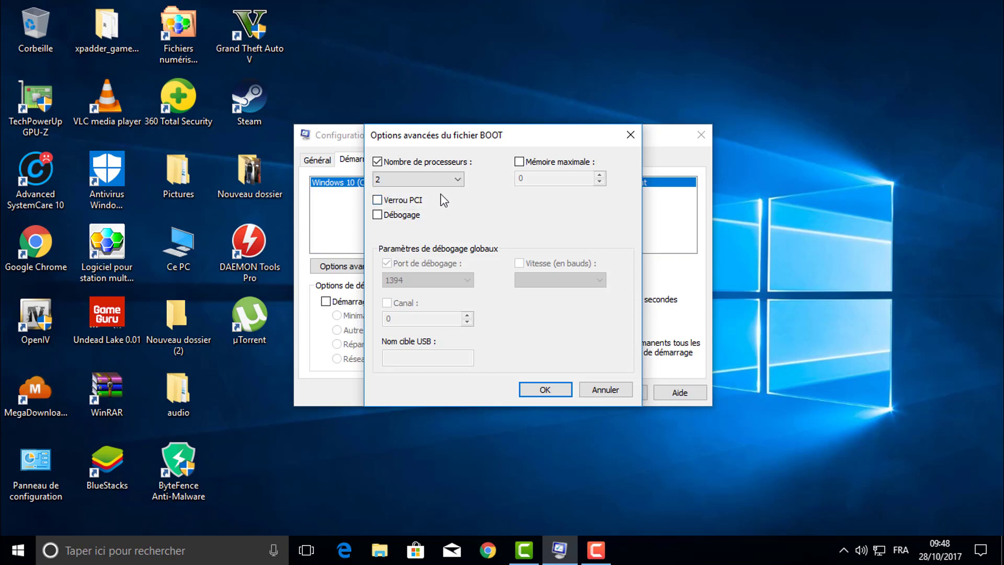
{"action": "left_click", "coordinate": [416, 179]}
{"action": "left_click", "coordinate": [417, 182]}
Step: Enable the maximum memory boot option with a value of 4096 and confirm the advanced options
{"action": "left_click", "coordinate": [532, 162]}
{"action": "left_click_drag", "start_coordinate": [553, 172], "coordinate": [506, 177]}
{"action": "left_click", "coordinate": [545, 177]}
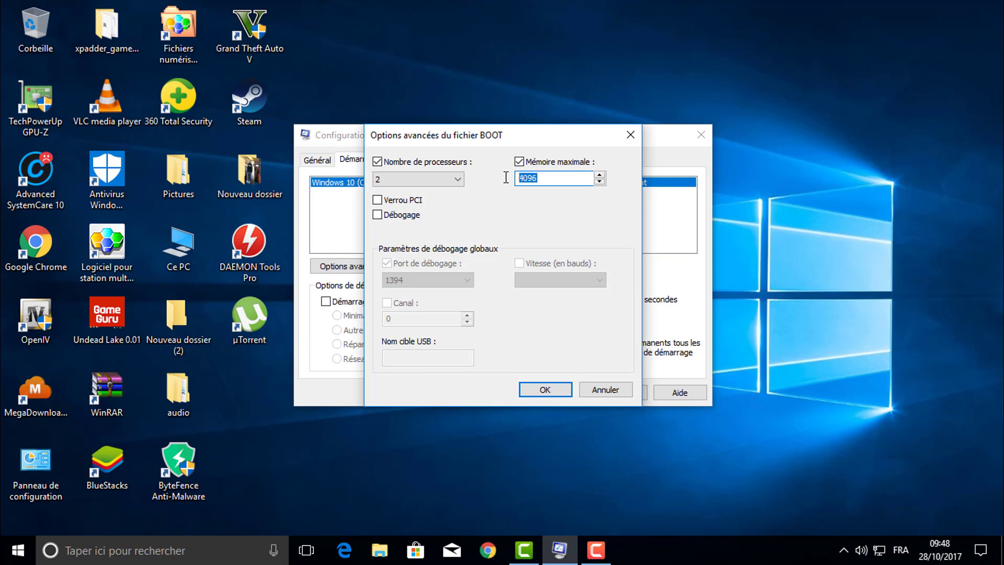
{"action": "left_click", "coordinate": [548, 179]}
{"action": "left_click_drag", "start_coordinate": [550, 177], "coordinate": [511, 177]}
{"action": "left_click_drag", "start_coordinate": [552, 179], "coordinate": [499, 180]}
{"action": "left_click", "coordinate": [540, 178]}
{"action": "left_click", "coordinate": [537, 389]}
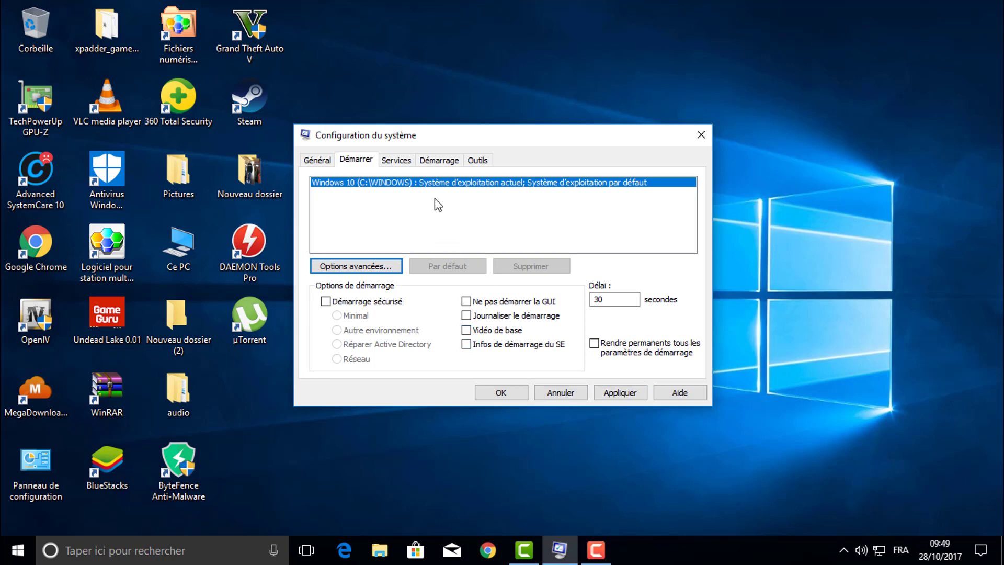
Step: Open the Task Manager's list of startup programs from the system configuration
{"action": "left_click", "coordinate": [435, 162]}
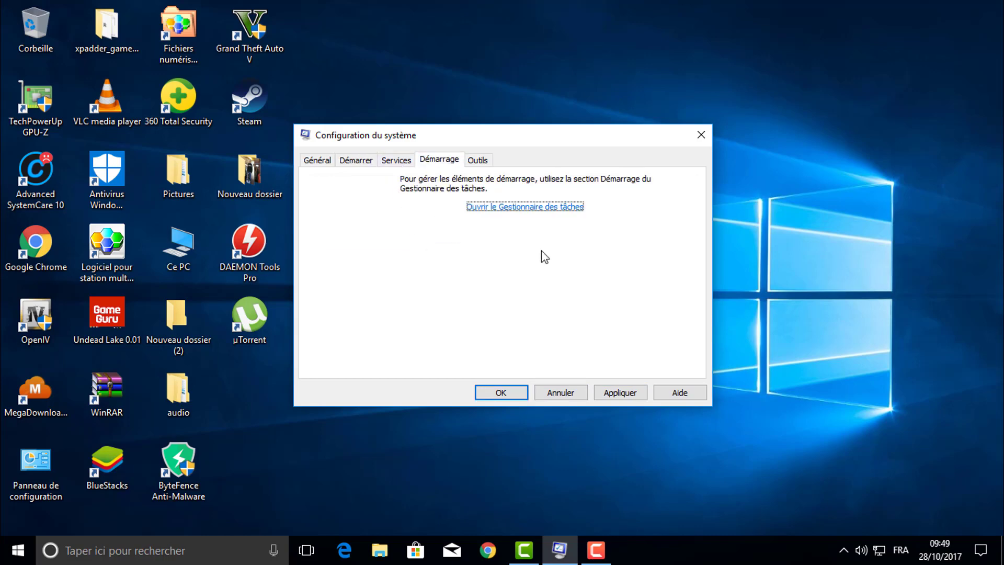
{"action": "left_click", "coordinate": [534, 208]}
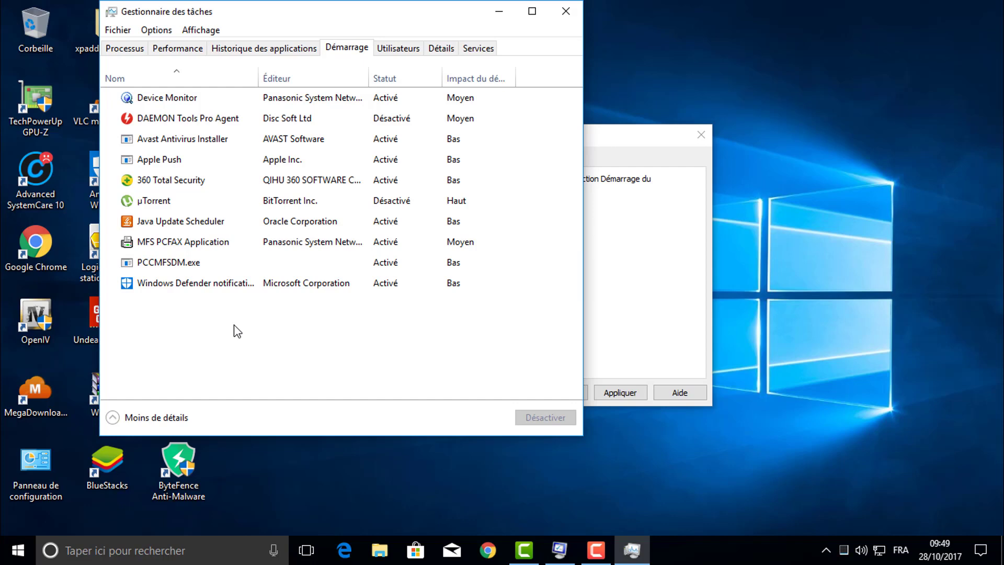
Step: Enable µTorrent in the startup programs and disable it again
{"action": "right_click", "coordinate": [165, 202]}
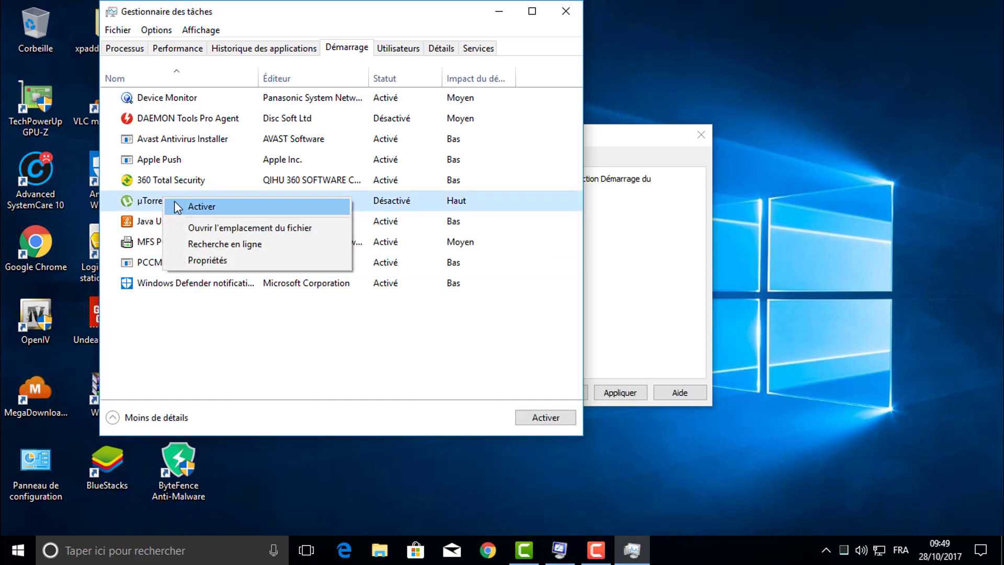
{"action": "left_click", "coordinate": [174, 204]}
{"action": "right_click", "coordinate": [210, 123]}
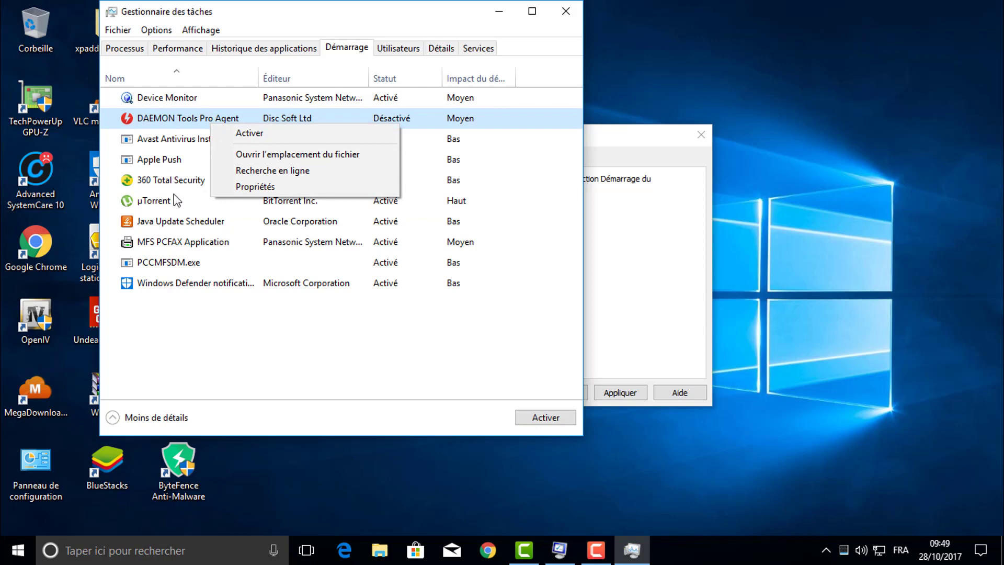
{"action": "right_click", "coordinate": [147, 201]}
{"action": "left_click", "coordinate": [195, 214]}
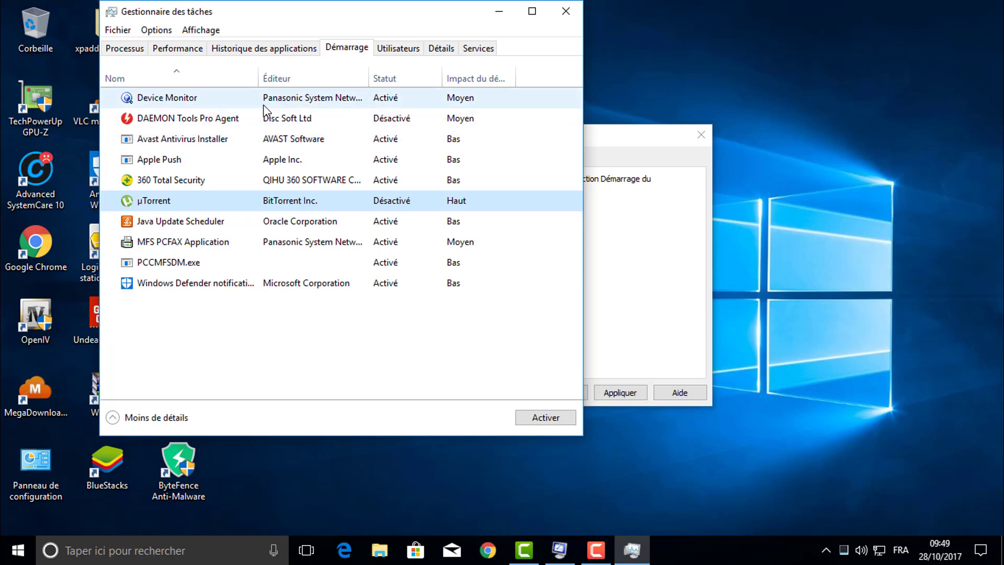
Step: Close the Task Manager, then apply and confirm the system configuration changes
{"action": "left_click", "coordinate": [190, 186]}
{"action": "left_click", "coordinate": [198, 222]}
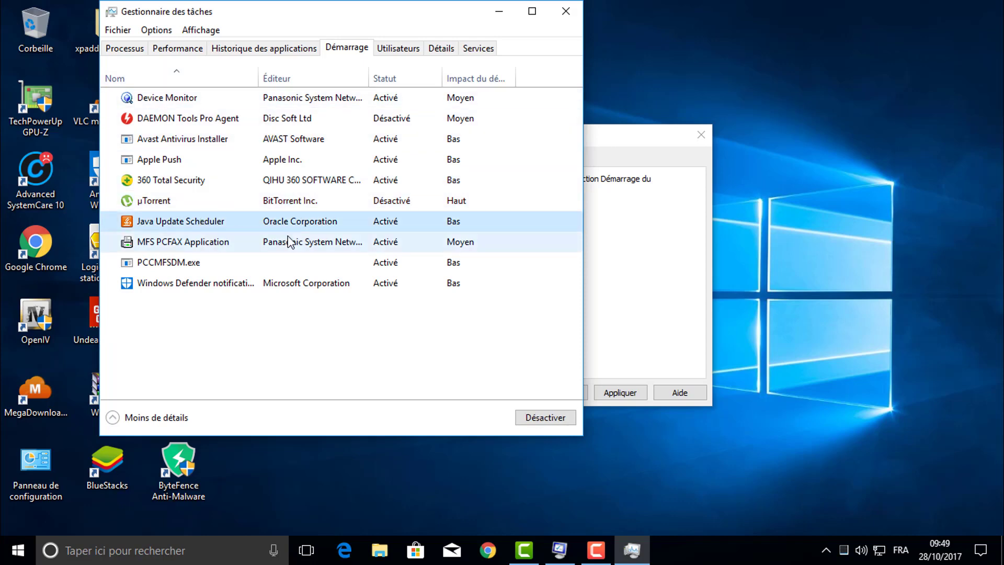
{"action": "left_click", "coordinate": [271, 290]}
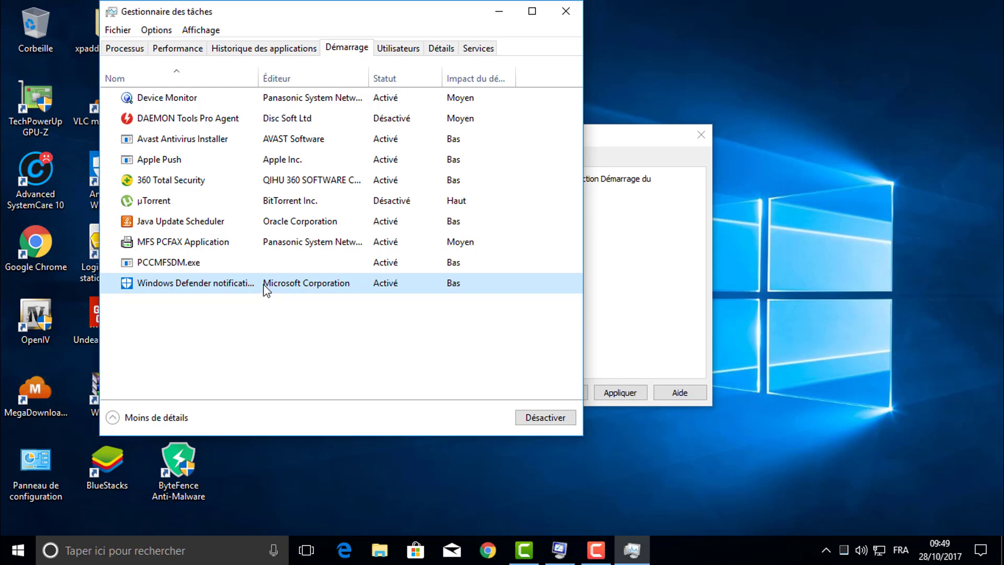
{"action": "left_click", "coordinate": [565, 20]}
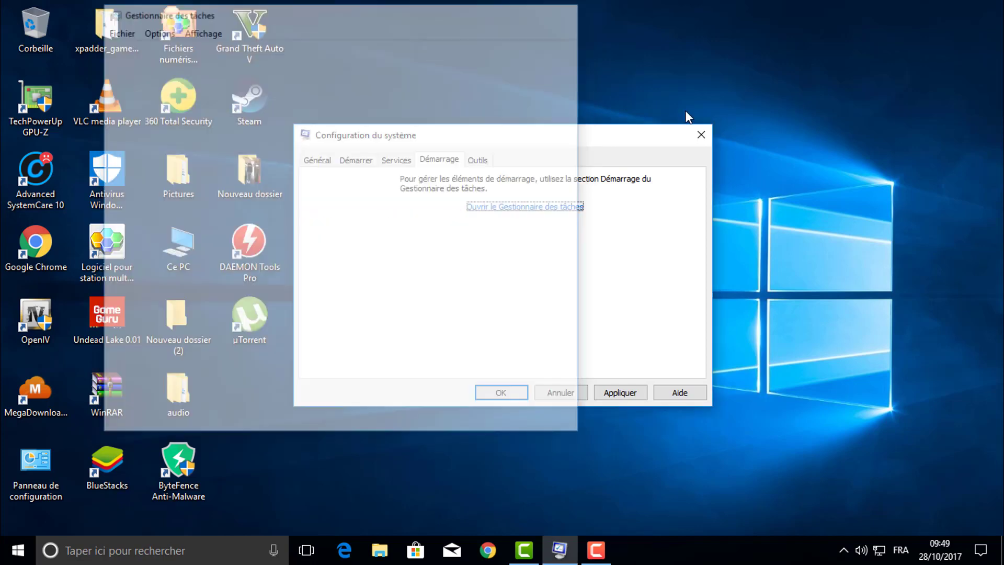
{"action": "left_click", "coordinate": [619, 391]}
{"action": "left_click", "coordinate": [504, 392]}
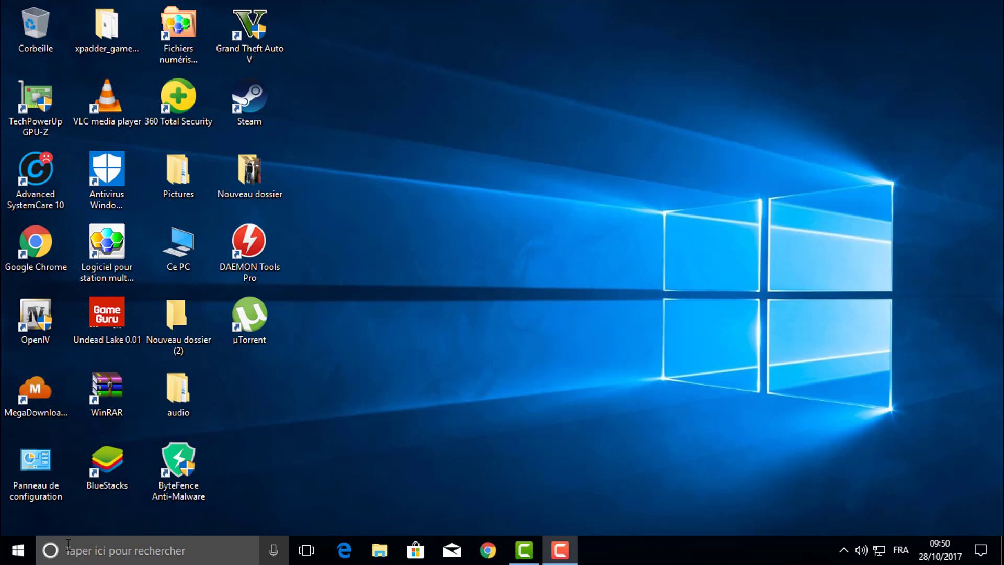
Step: Open the Exécuter dialog and run services.msc to launch the Windows services console
{"action": "key", "text": "super+x"}
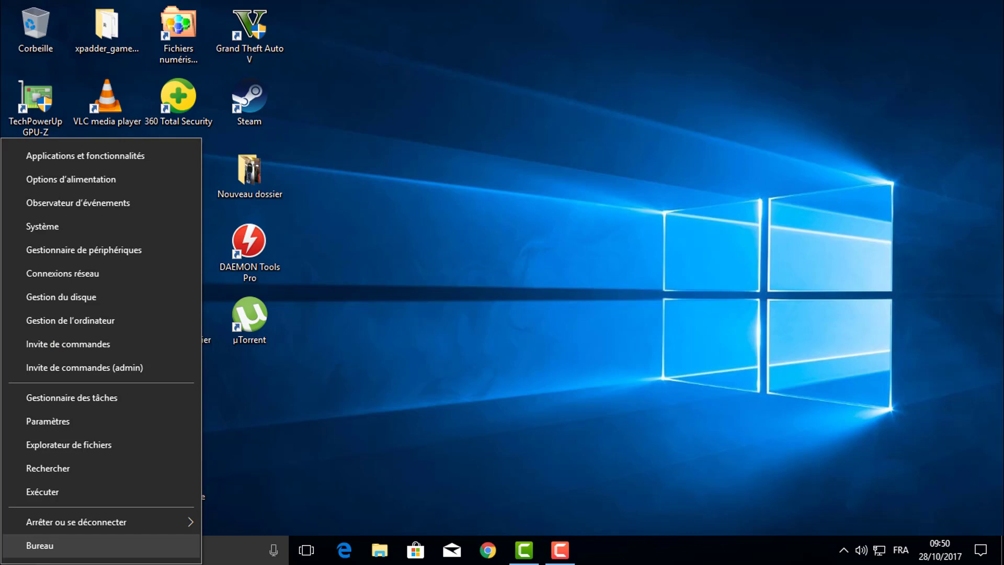
{"action": "left_click", "coordinate": [30, 491]}
{"action": "left_click_drag", "start_coordinate": [117, 459], "coordinate": [56, 459]}
{"action": "type", "text": "ser"}
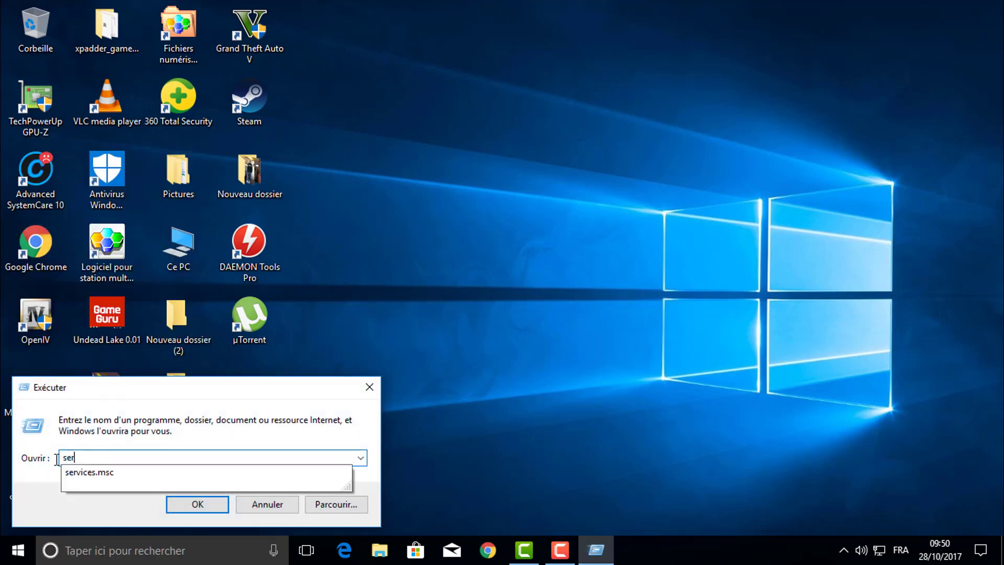
{"action": "left_click", "coordinate": [92, 473]}
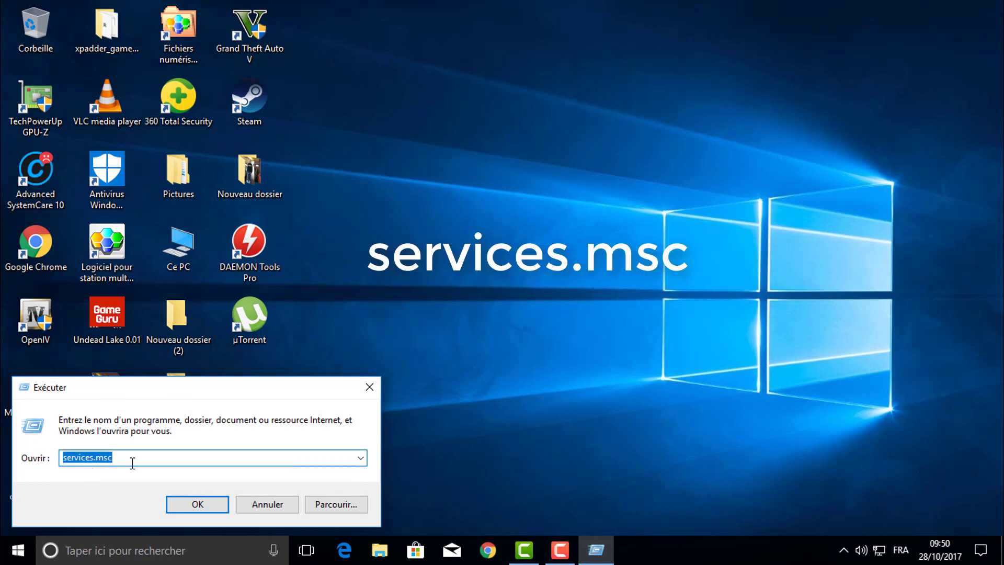
{"action": "left_click", "coordinate": [199, 504]}
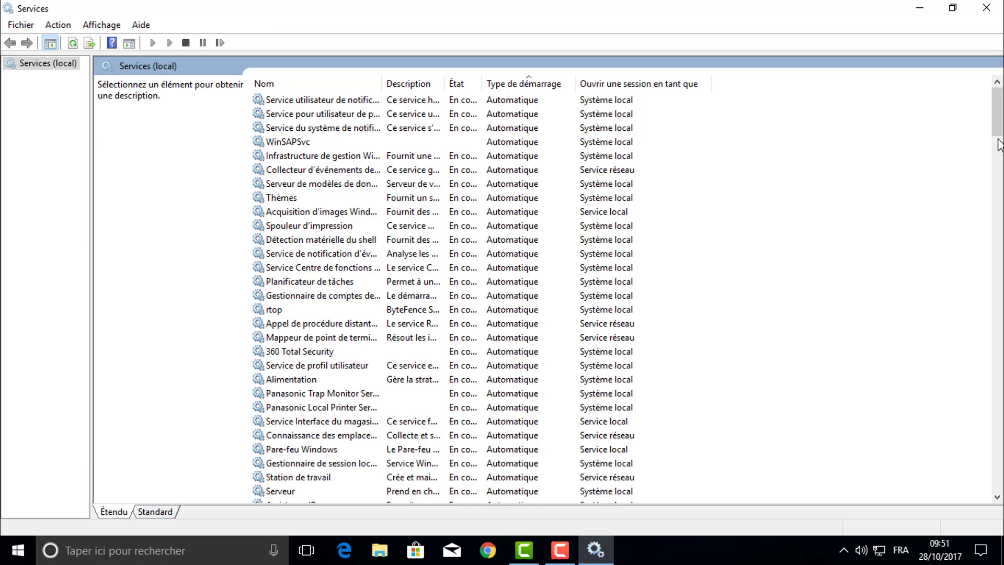
Step: Look through the local services list, focusing on the services with an automatic startup type
{"action": "scroll", "coordinate": [606, 251], "scroll_direction": "down", "scroll_amount": 6}
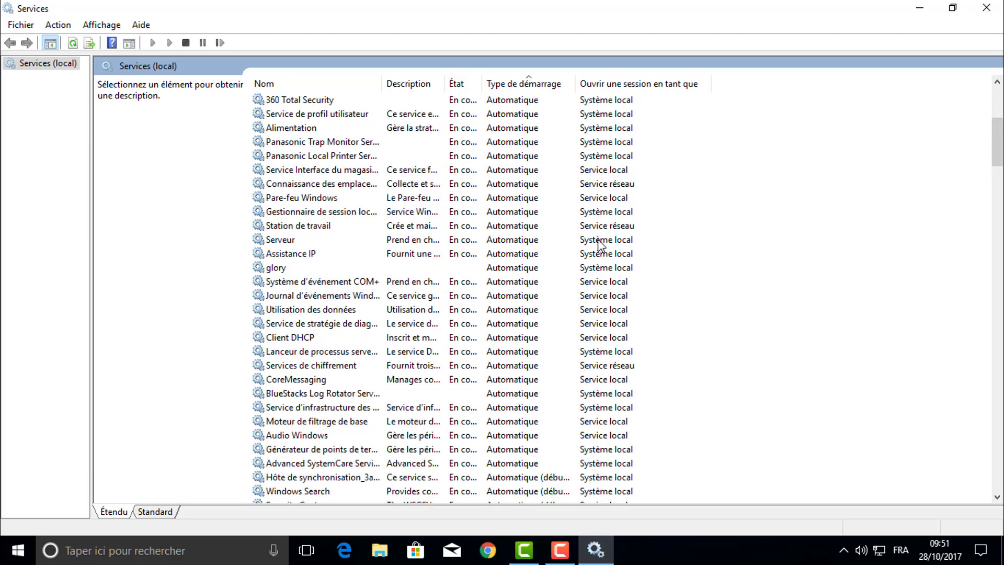
{"action": "scroll", "coordinate": [608, 250], "scroll_direction": "up", "scroll_amount": 6}
{"action": "scroll", "coordinate": [679, 233], "scroll_direction": "down", "scroll_amount": 12}
{"action": "scroll", "coordinate": [682, 232], "scroll_direction": "up", "scroll_amount": 10}
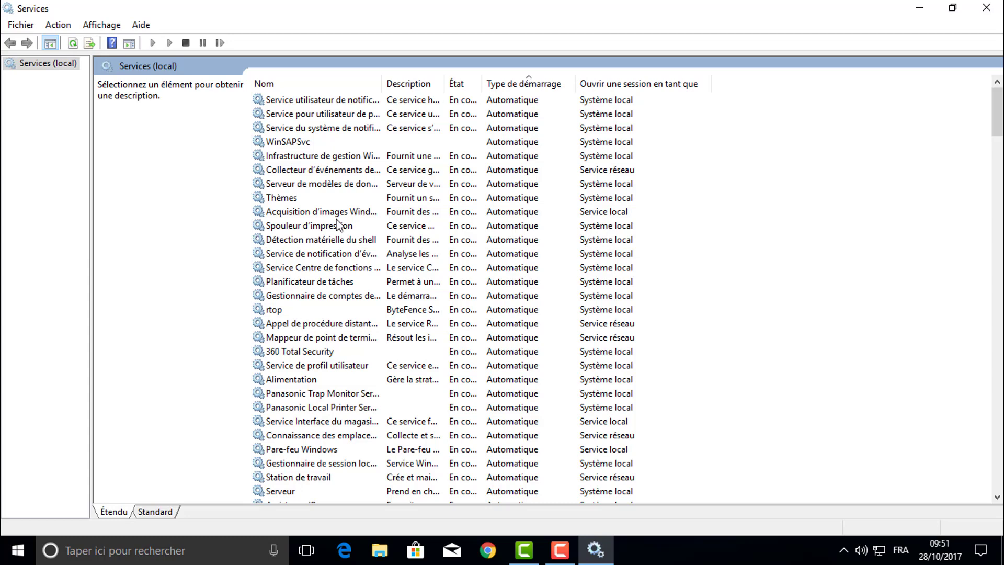
Step: Examine the automatically started services, including Thèmes, 360 Total Security and Audio Windows, and read their descriptions
{"action": "left_click", "coordinate": [291, 198]}
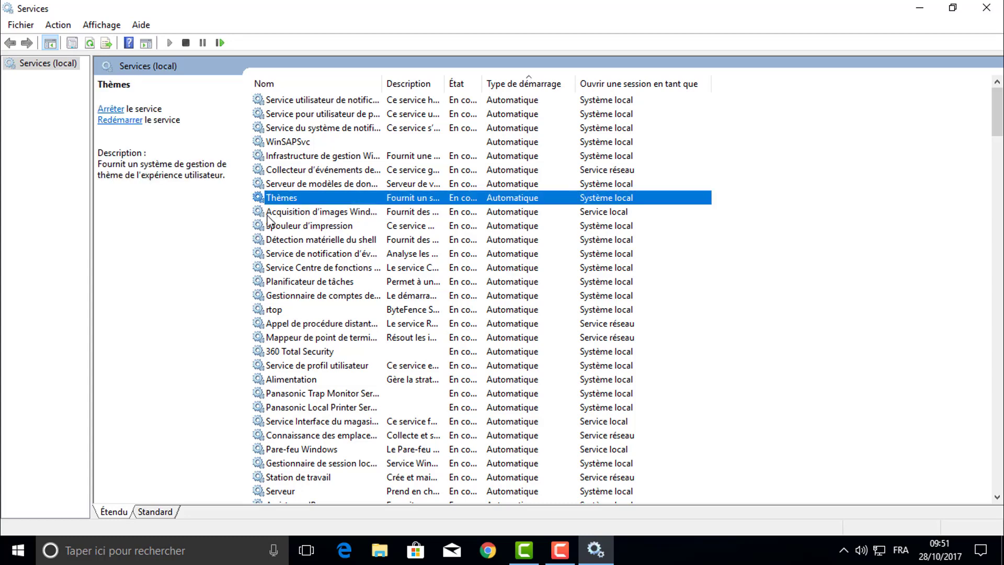
{"action": "scroll", "coordinate": [270, 221], "scroll_direction": "down", "scroll_amount": 2}
{"action": "right_click", "coordinate": [317, 266]}
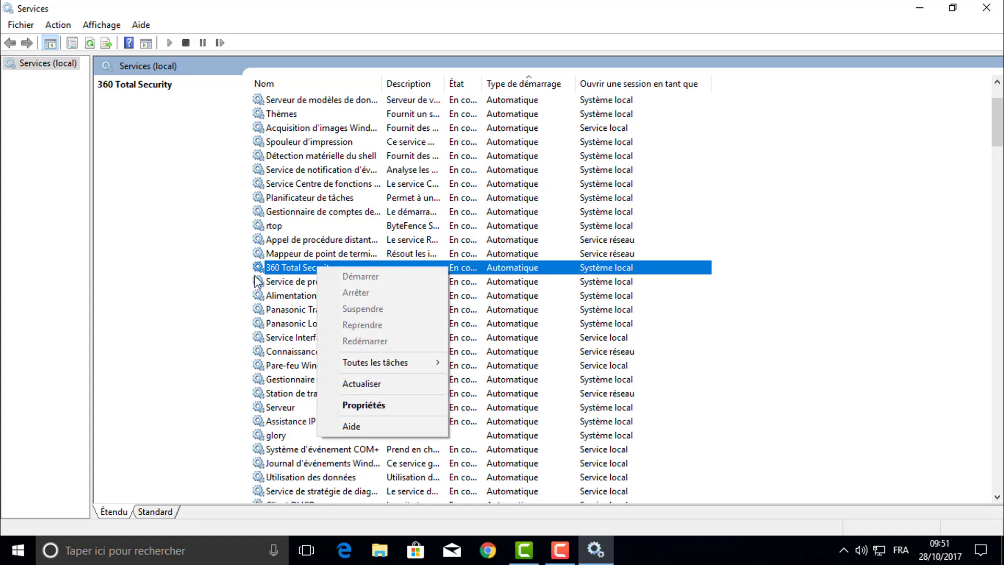
{"action": "left_click", "coordinate": [219, 283]}
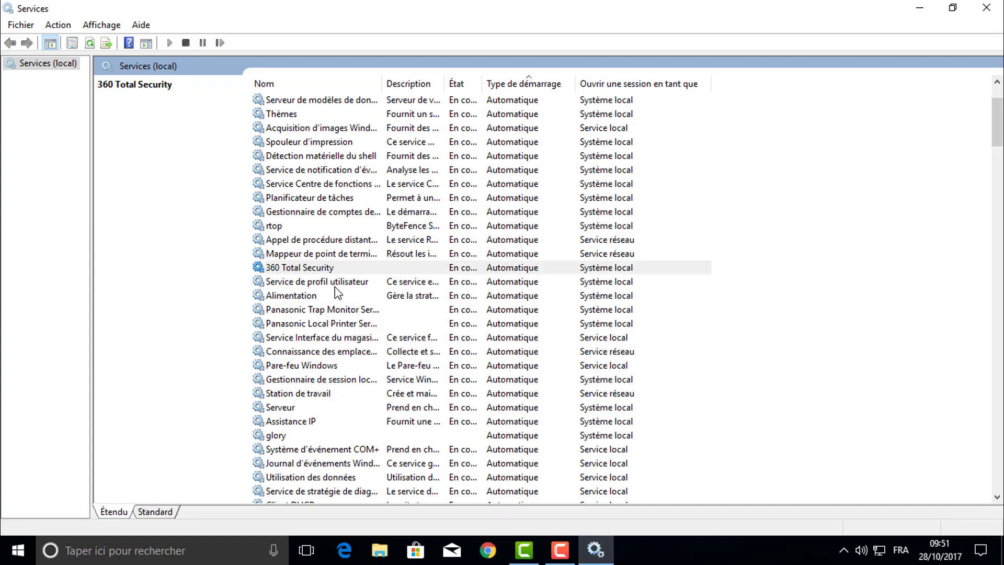
{"action": "scroll", "coordinate": [334, 287], "scroll_direction": "down", "scroll_amount": 1}
{"action": "scroll", "coordinate": [335, 287], "scroll_direction": "down", "scroll_amount": 2}
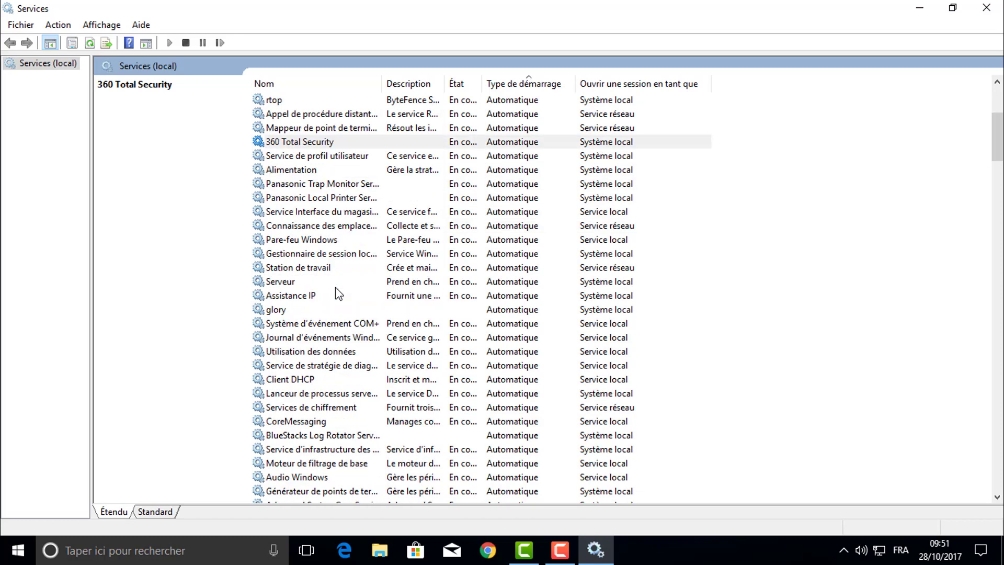
{"action": "scroll", "coordinate": [339, 294], "scroll_direction": "down", "scroll_amount": 2}
{"action": "scroll", "coordinate": [336, 293], "scroll_direction": "down", "scroll_amount": 1}
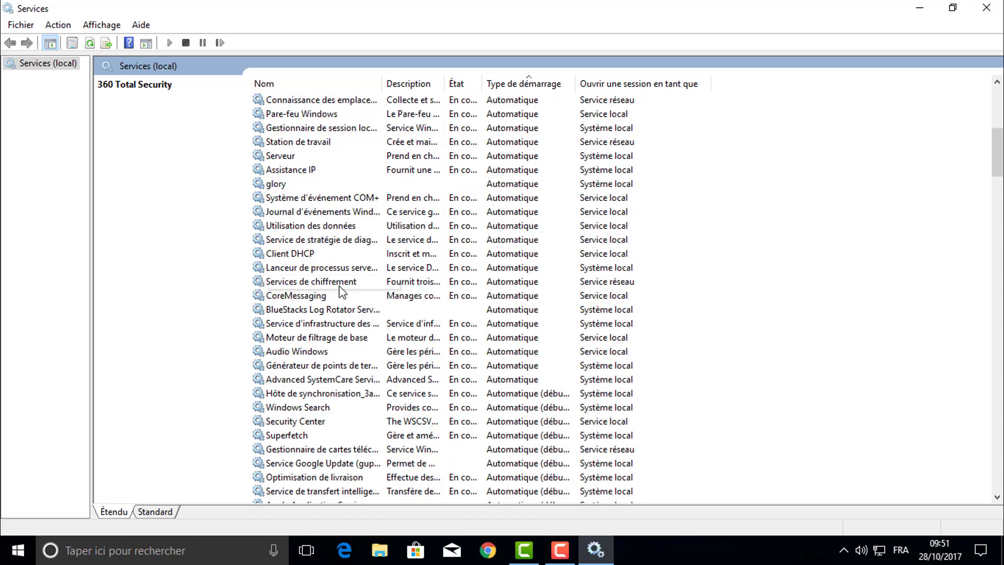
{"action": "left_click", "coordinate": [304, 356]}
{"action": "left_click", "coordinate": [199, 359]}
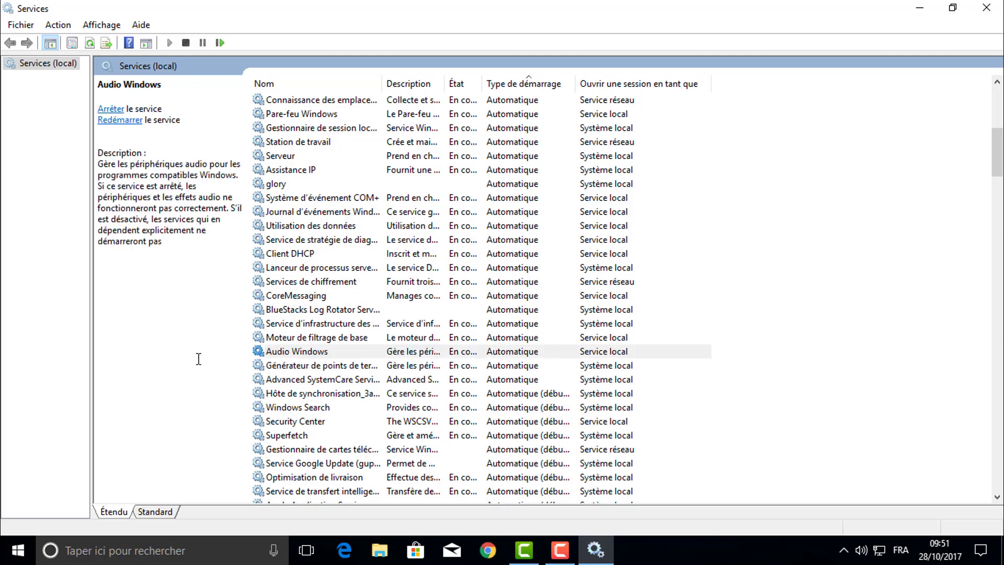
Step: Set the startup type of BlueStacks Android Service to Désactivé in its properties, then apply and confirm the change
{"action": "scroll", "coordinate": [256, 392], "scroll_direction": "down", "scroll_amount": 6}
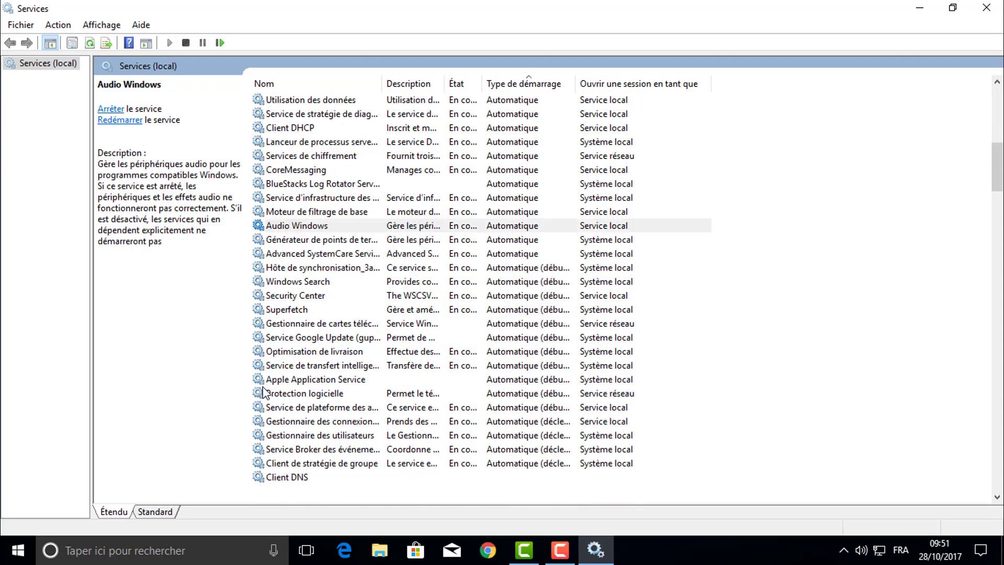
{"action": "scroll", "coordinate": [257, 393], "scroll_direction": "down", "scroll_amount": 2}
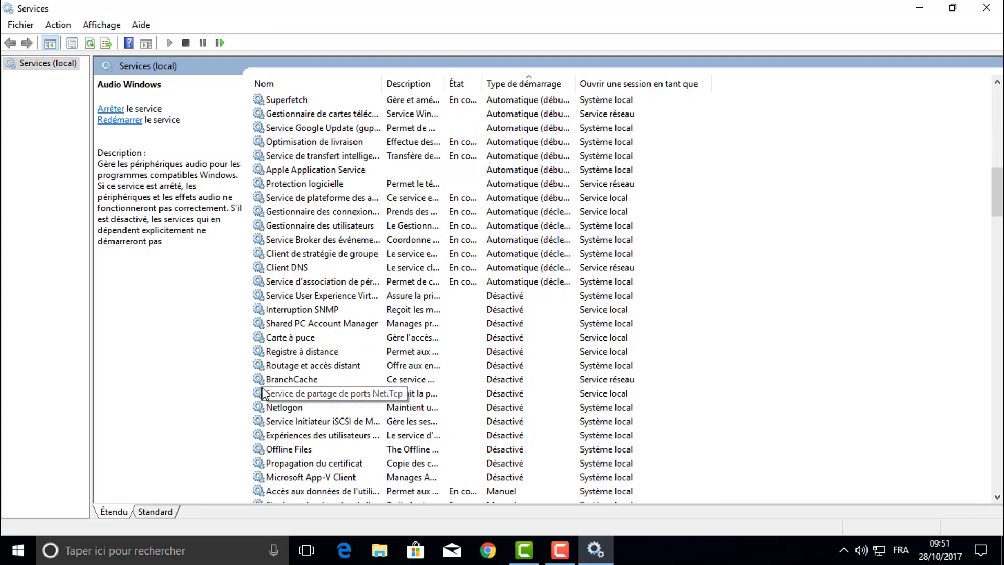
{"action": "scroll", "coordinate": [321, 369], "scroll_direction": "down", "scroll_amount": 4}
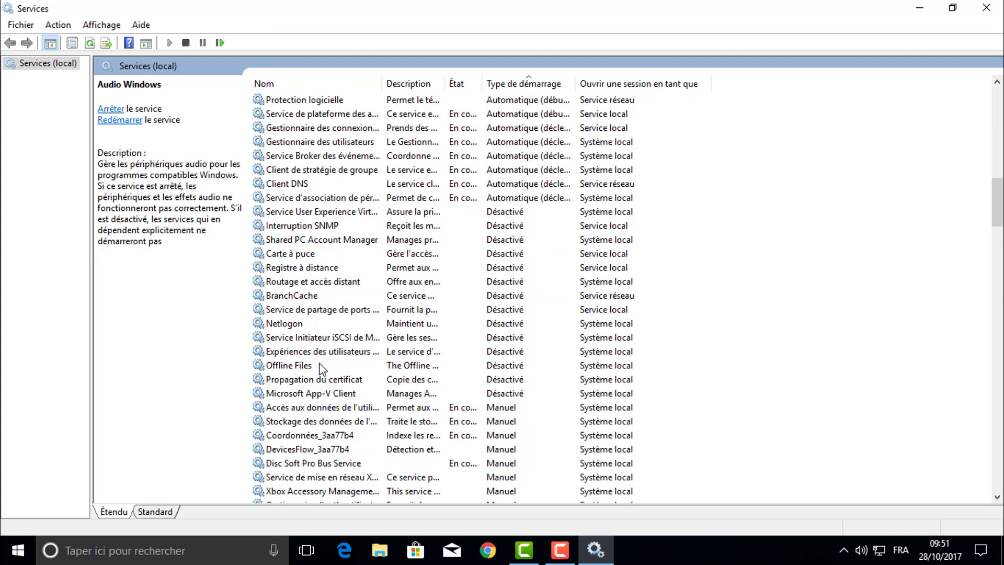
{"action": "scroll", "coordinate": [322, 371], "scroll_direction": "down", "scroll_amount": 20}
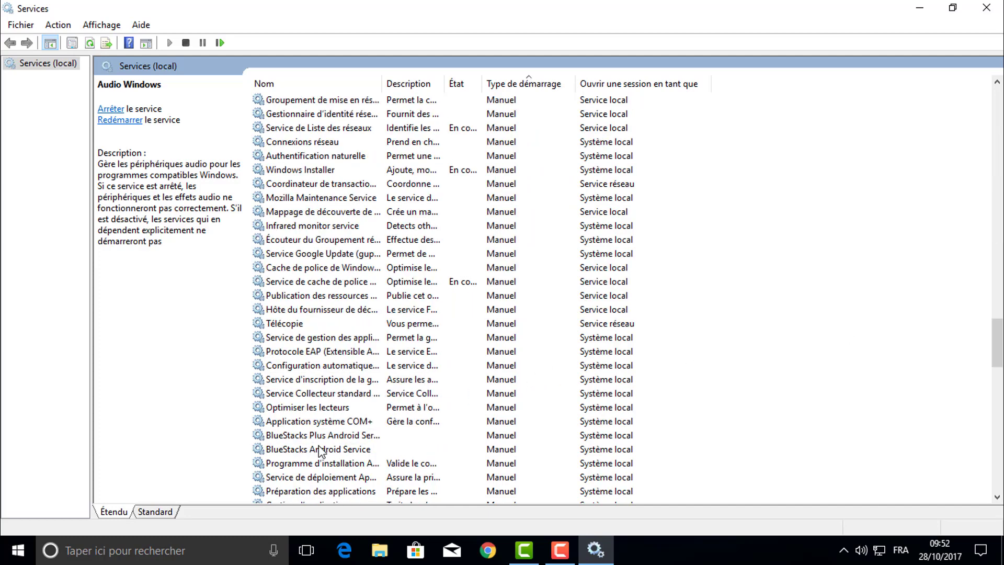
{"action": "left_click", "coordinate": [316, 449]}
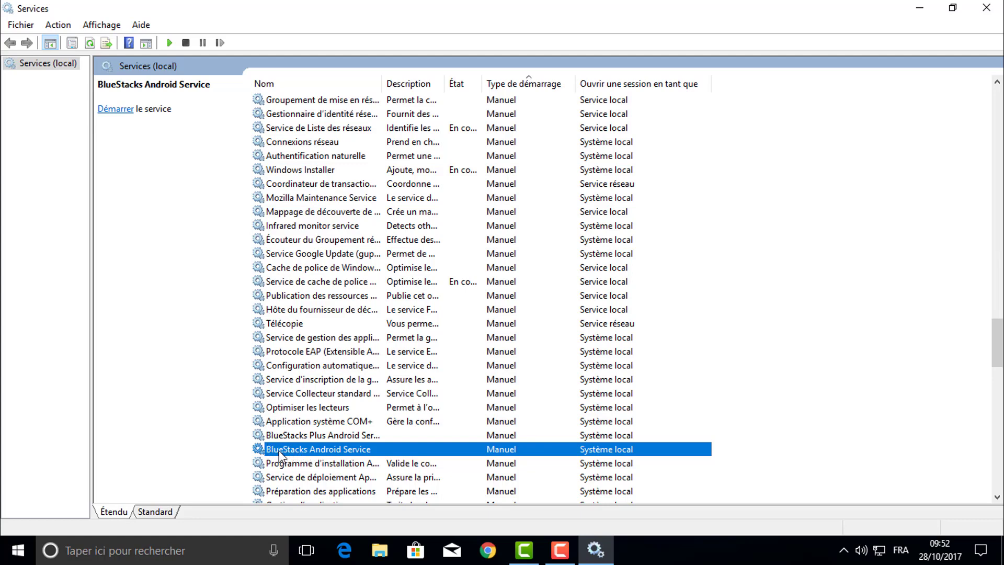
{"action": "double_click", "coordinate": [328, 451]}
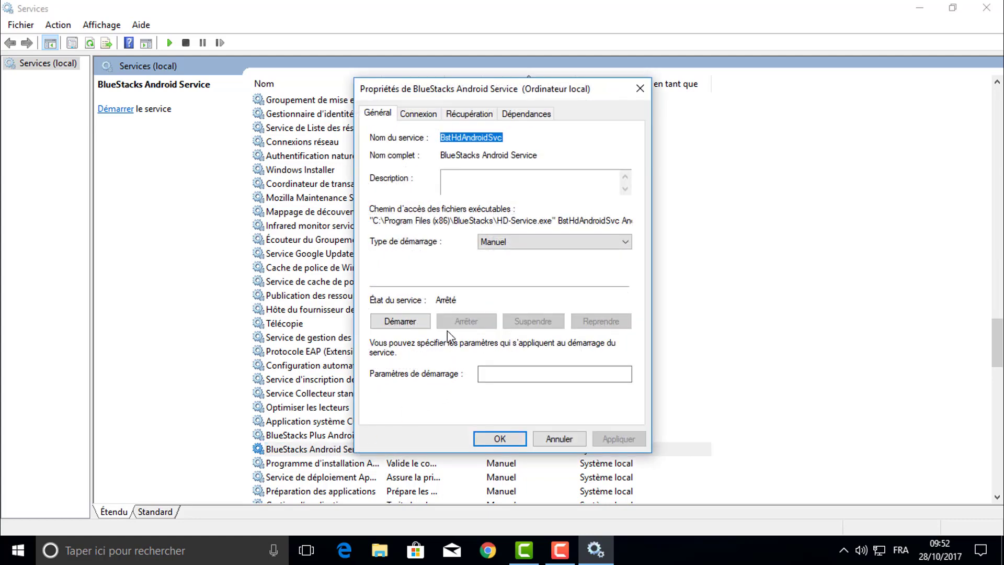
{"action": "left_click", "coordinate": [498, 243]}
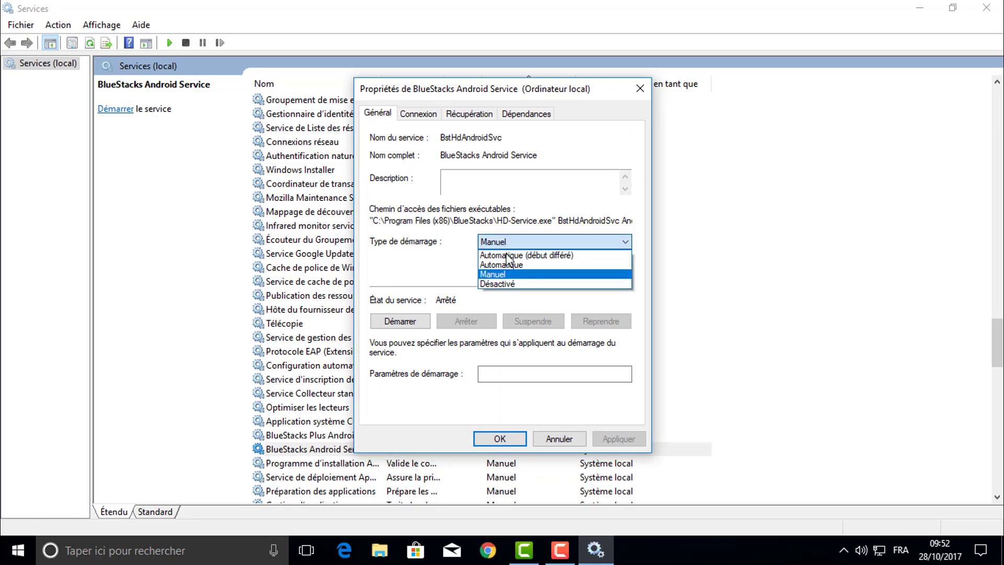
{"action": "left_click", "coordinate": [512, 284]}
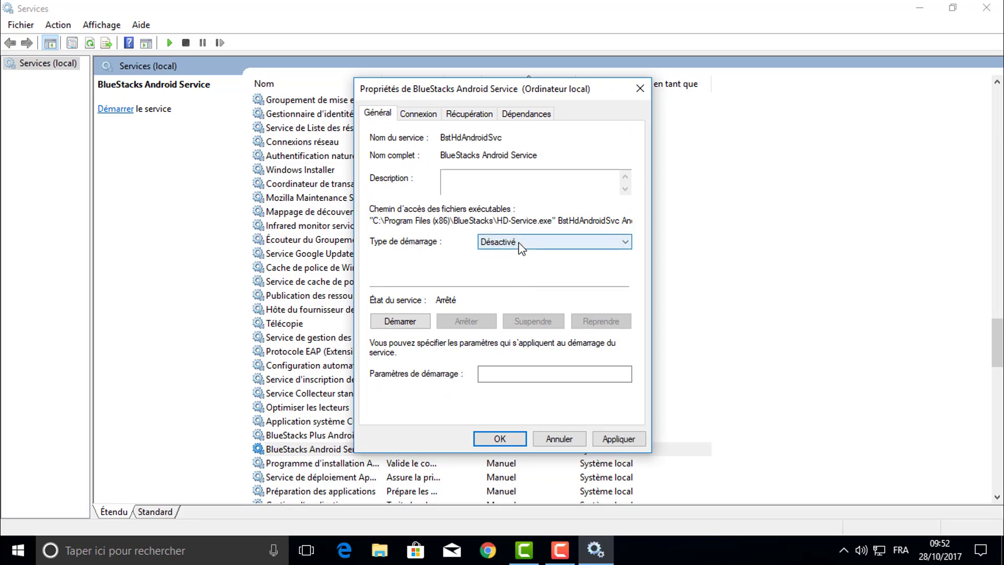
{"action": "left_click", "coordinate": [520, 246]}
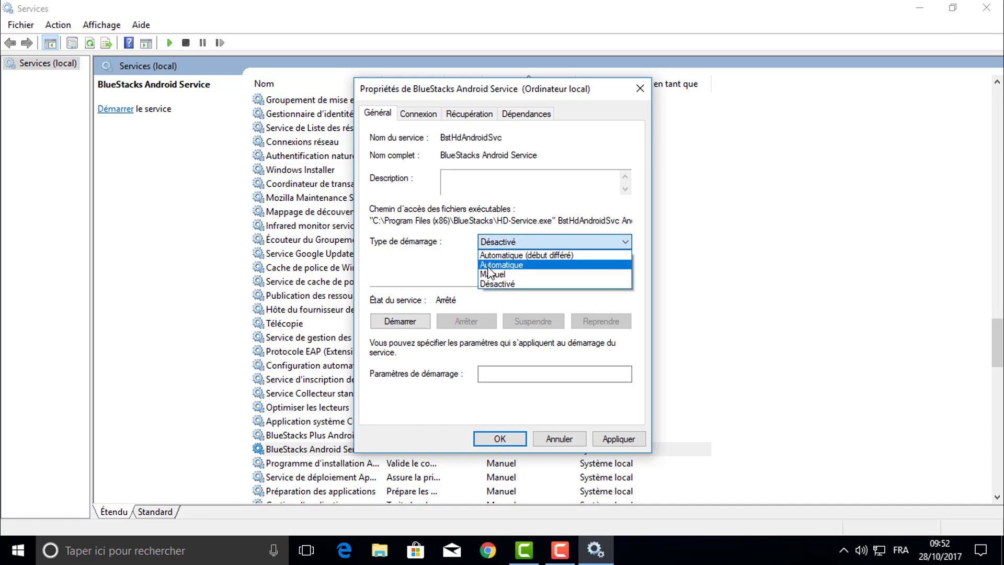
{"action": "left_click", "coordinate": [442, 275]}
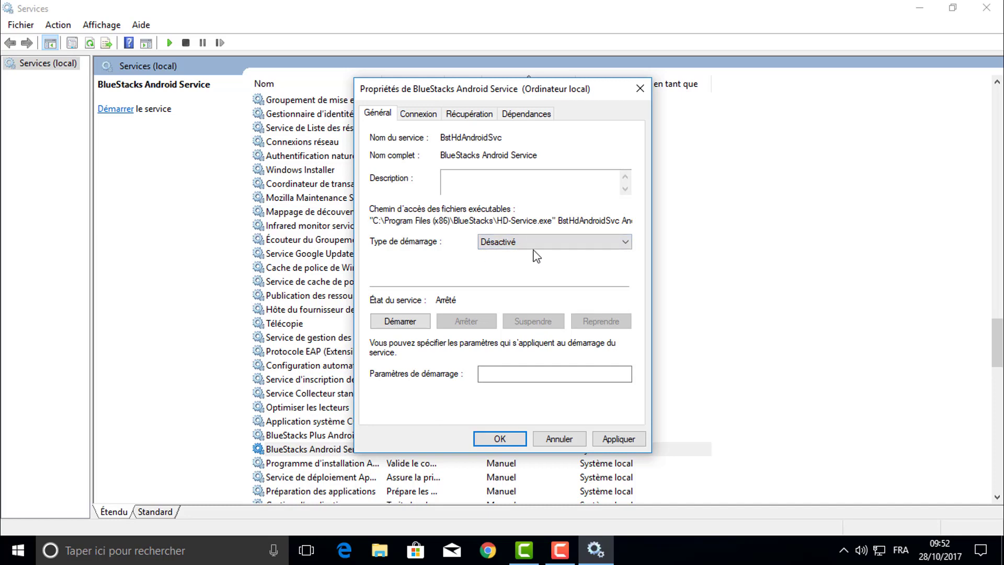
{"action": "left_click", "coordinate": [610, 438]}
{"action": "left_click", "coordinate": [503, 440]}
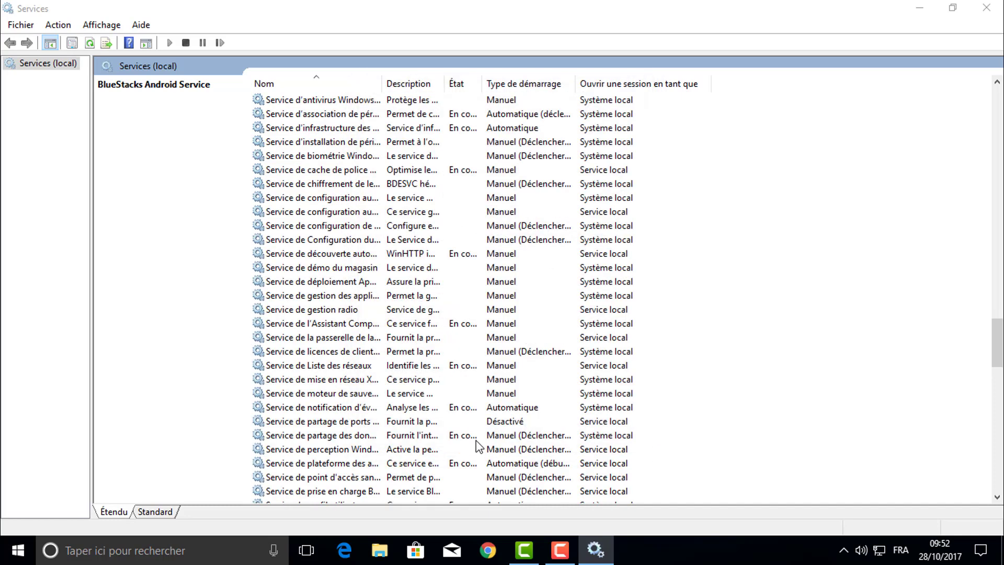
Step: Look through the remaining services and their startup types down to the end of the list, then close the services console
{"action": "scroll", "coordinate": [297, 246], "scroll_direction": "up", "scroll_amount": 4}
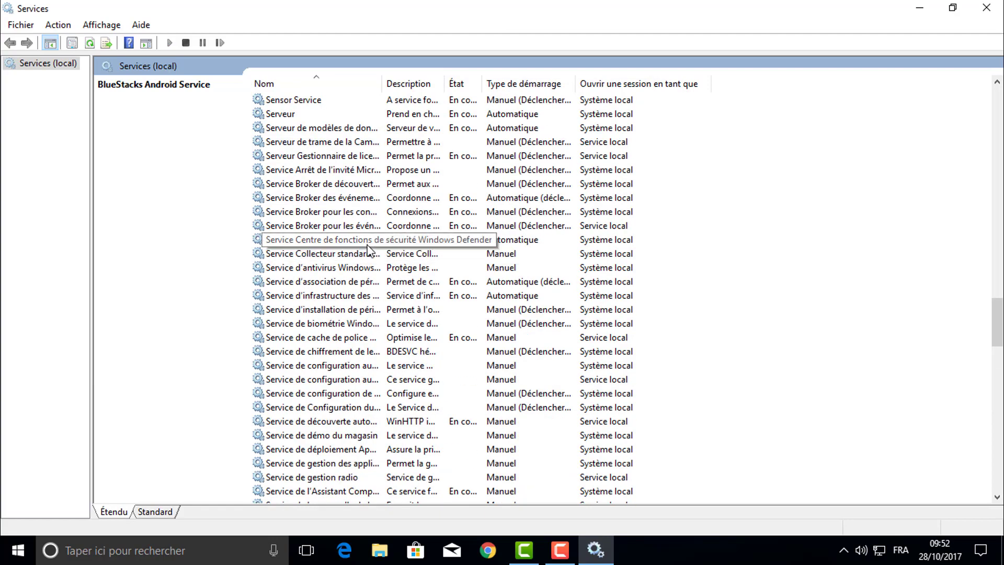
{"action": "scroll", "coordinate": [367, 251], "scroll_direction": "down", "scroll_amount": 11}
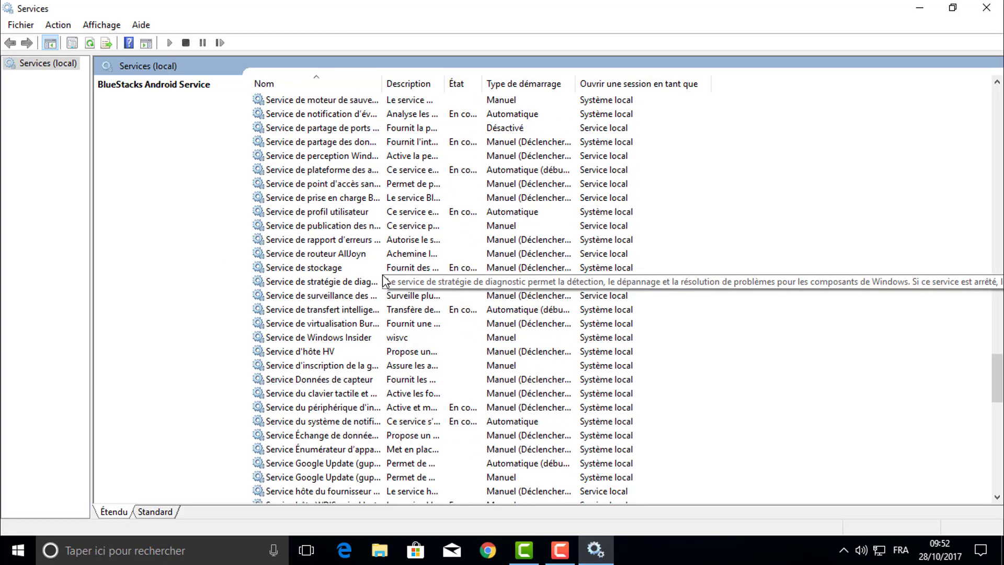
{"action": "scroll", "coordinate": [383, 281], "scroll_direction": "down", "scroll_amount": 9}
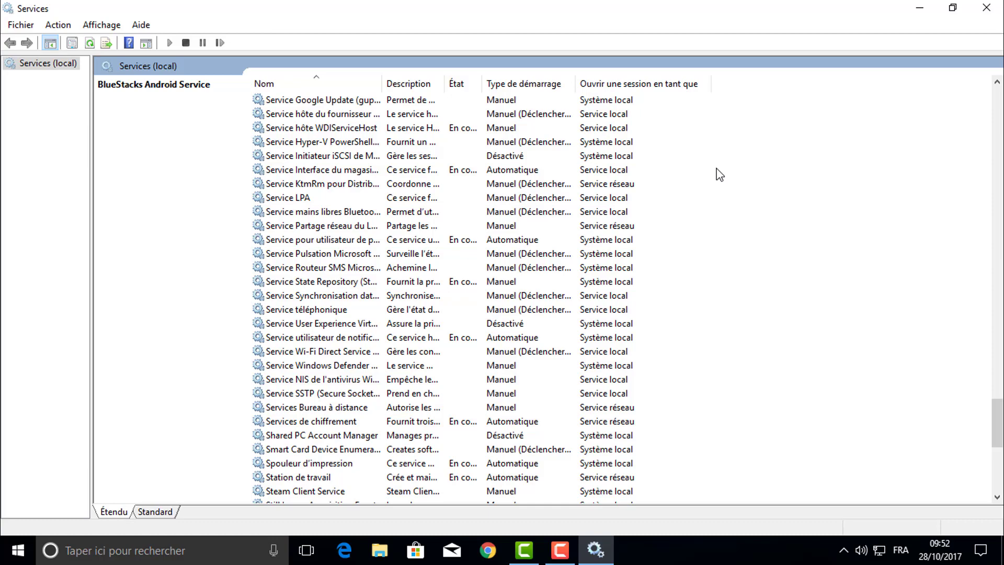
{"action": "scroll", "coordinate": [657, 212], "scroll_direction": "down", "scroll_amount": 6}
{"action": "scroll", "coordinate": [661, 213], "scroll_direction": "down", "scroll_amount": 1}
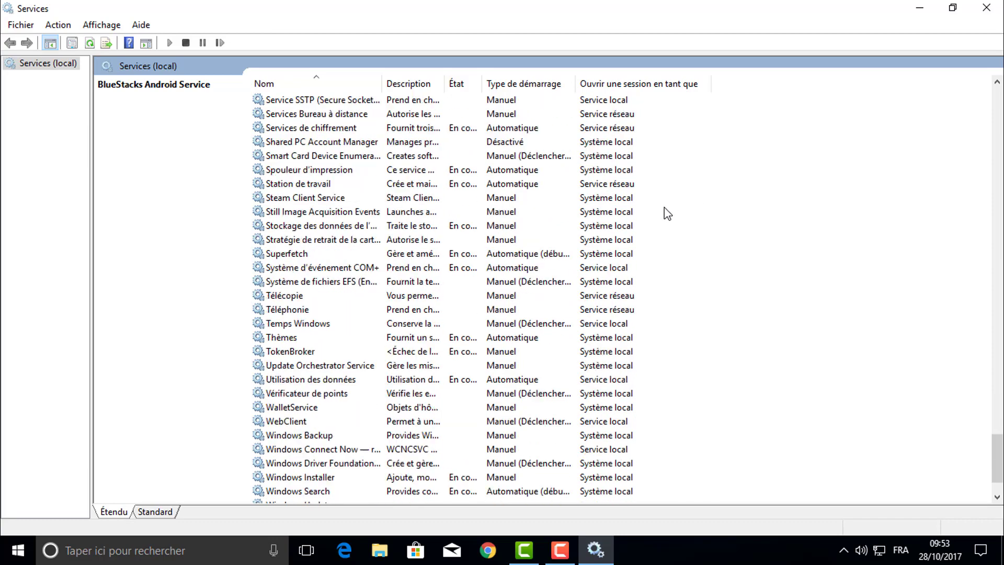
{"action": "scroll", "coordinate": [662, 237], "scroll_direction": "down", "scroll_amount": 2}
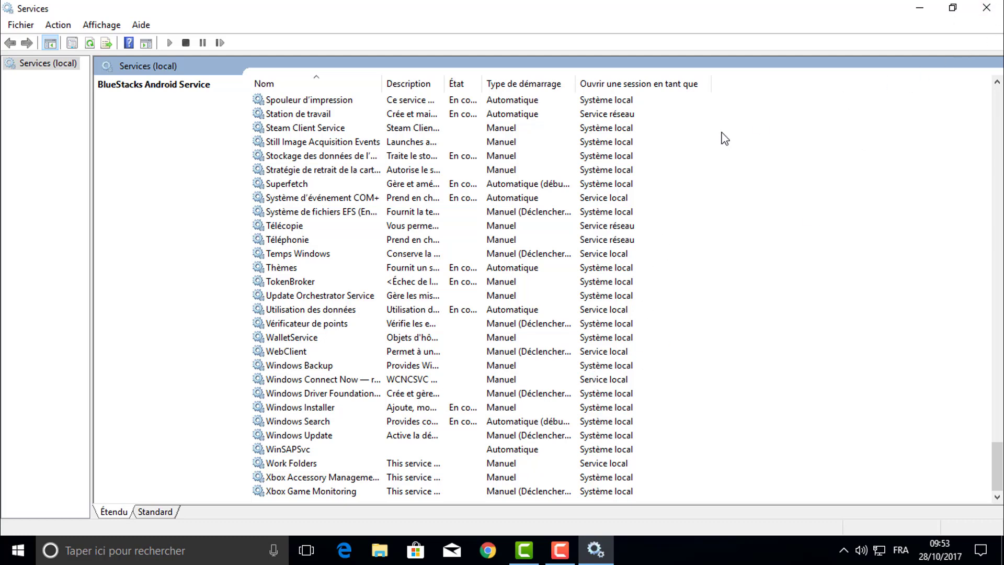
{"action": "left_click", "coordinate": [984, 10]}
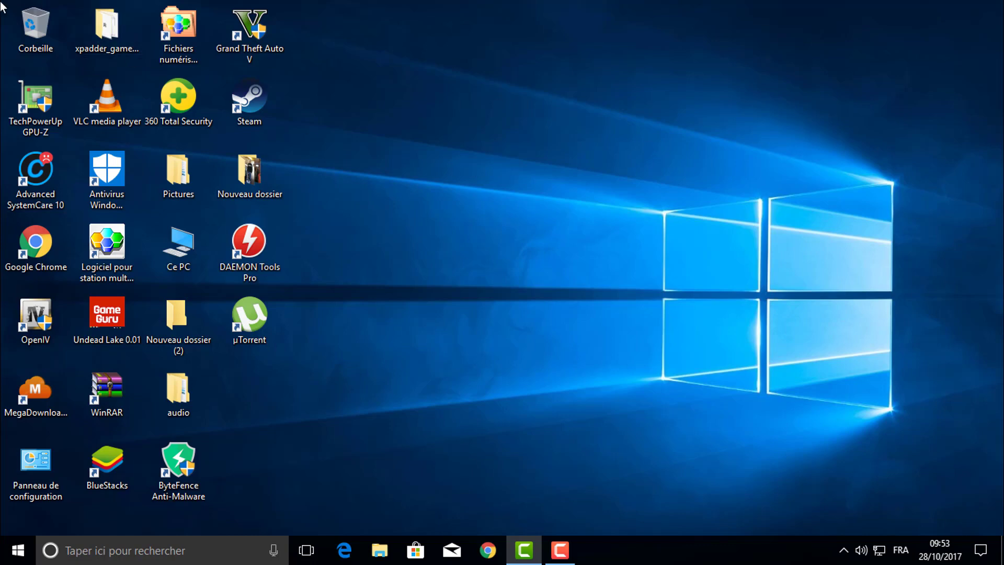
{"action": "left_click_drag", "start_coordinate": [2, 3], "coordinate": [152, 117]}
{"action": "left_click", "coordinate": [521, 166]}
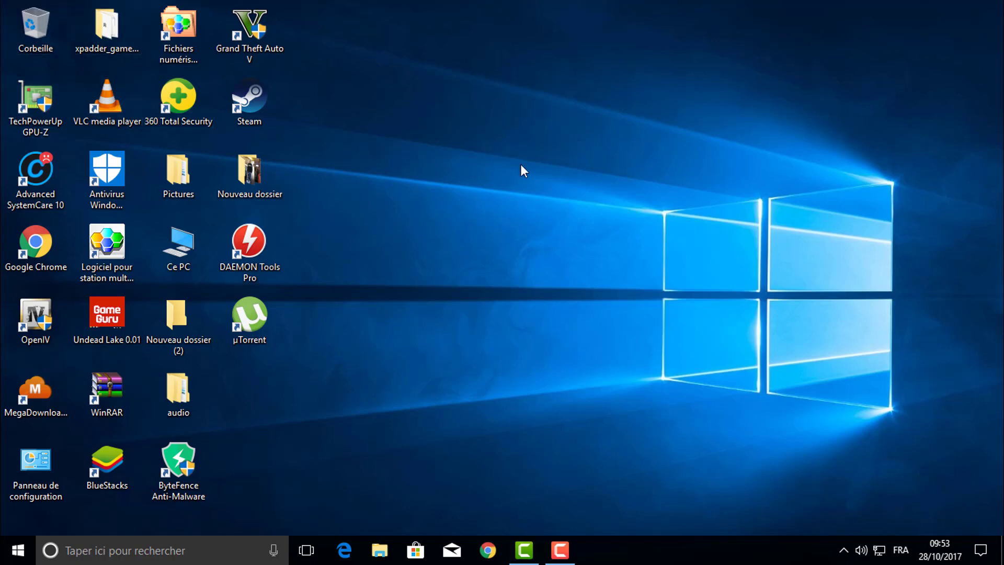